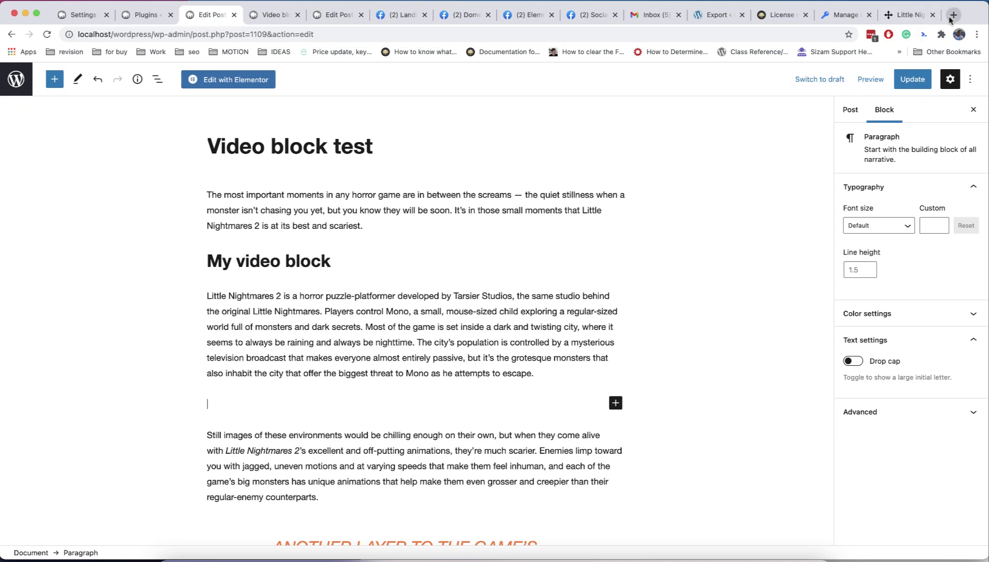
Copy the first video's link from the YouTube channel page in a new tab.
left_click(953, 14)
type("youtube.com")
key("Return")
right_click(262, 375)
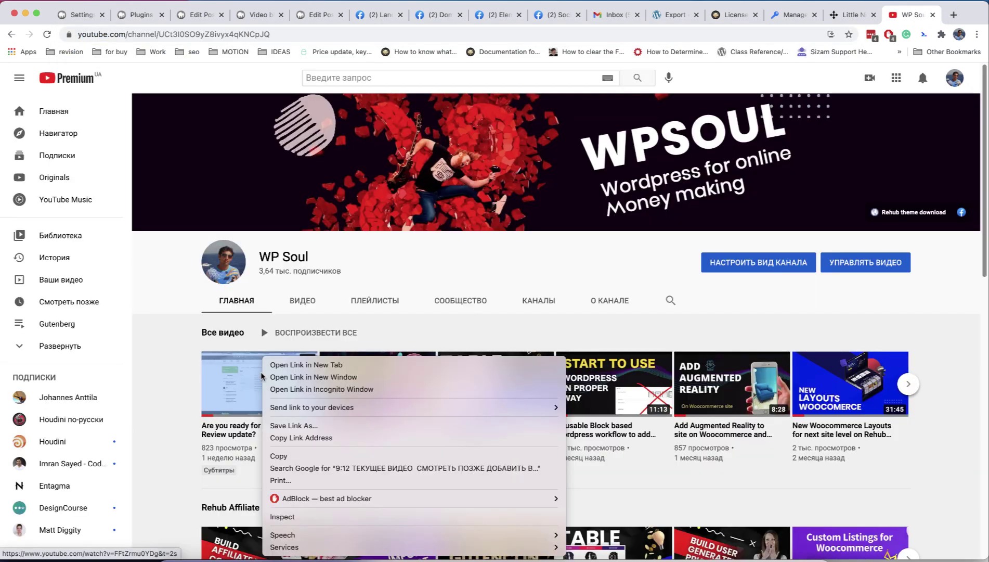
left_click(303, 435)
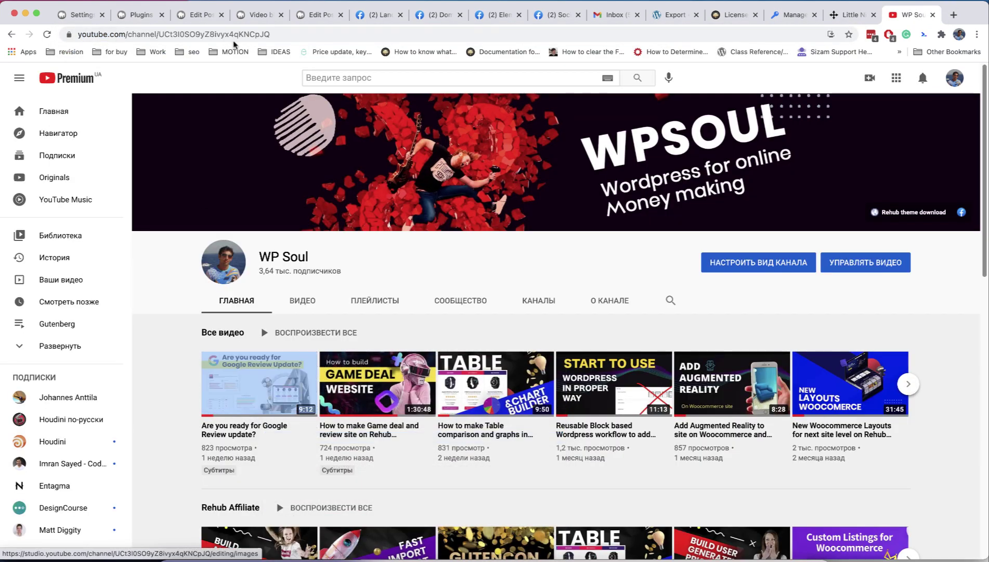
left_click(182, 20)
Paste the link as a YouTube embed in the post, then delete that embed block.
key("super+v")
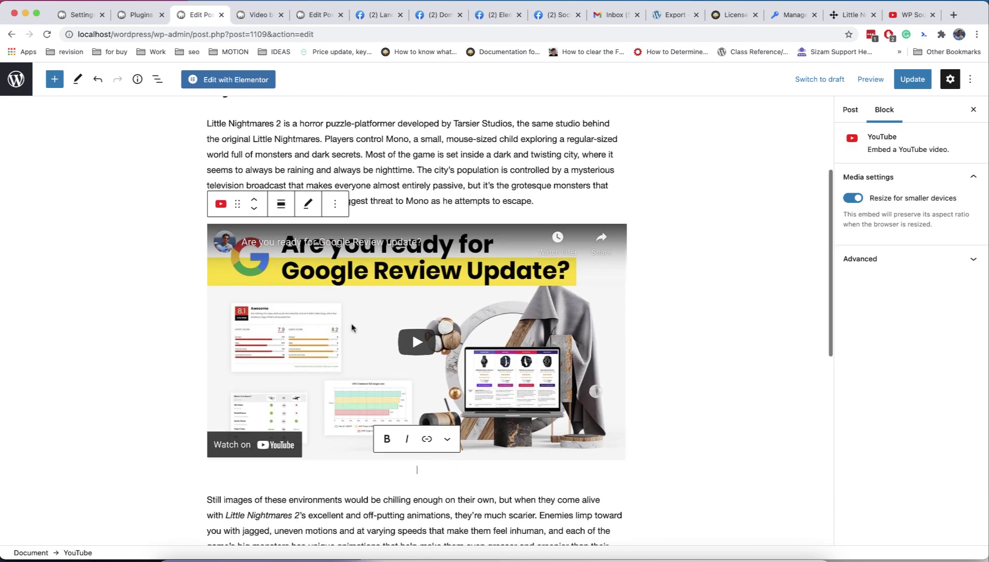
scroll(353, 322, "up", 1)
left_click(351, 327)
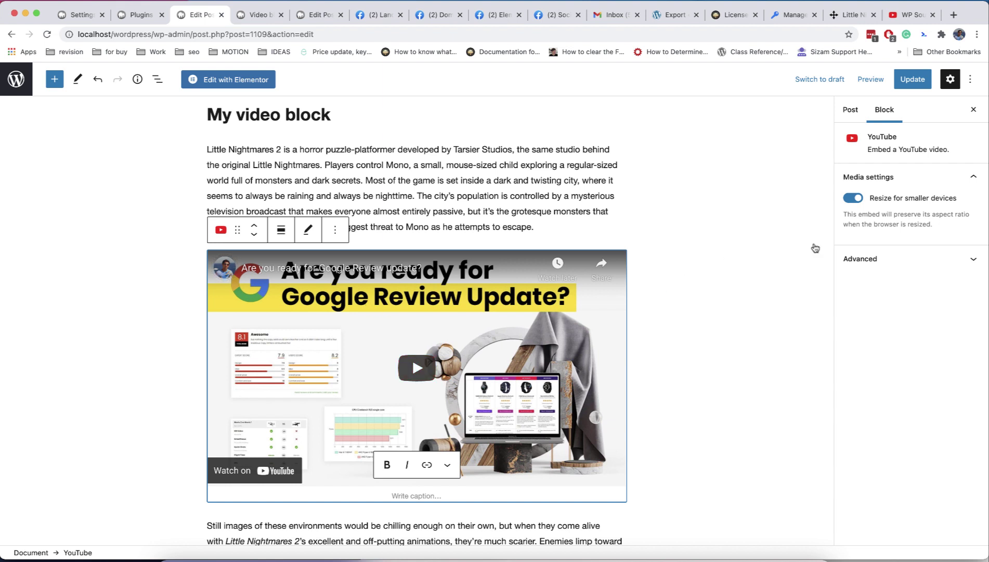
left_click(886, 259)
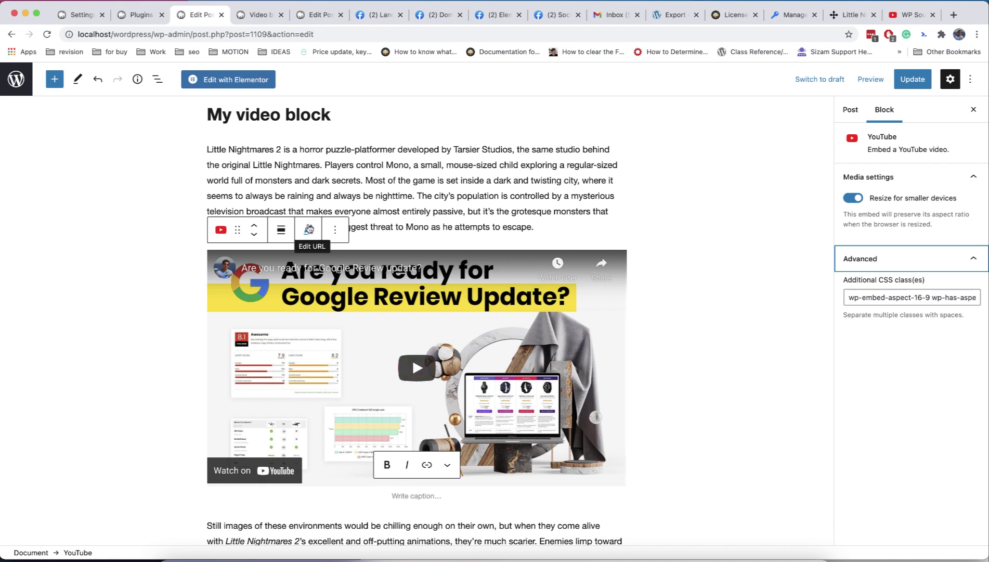
left_click(333, 229)
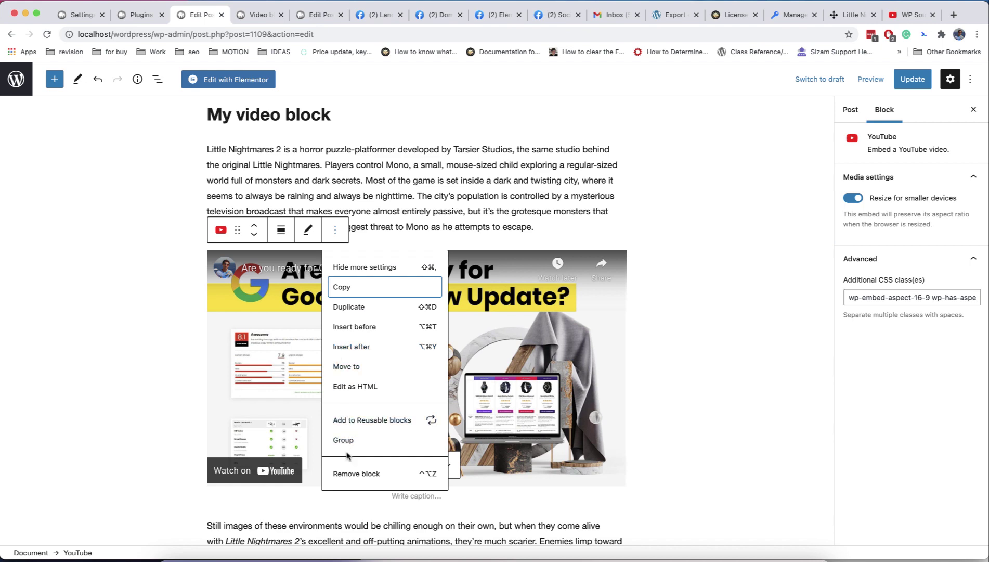
left_click(351, 471)
Insert a custom Video block and embed the copied YouTube link from URL.
scroll(351, 471, "up", 4)
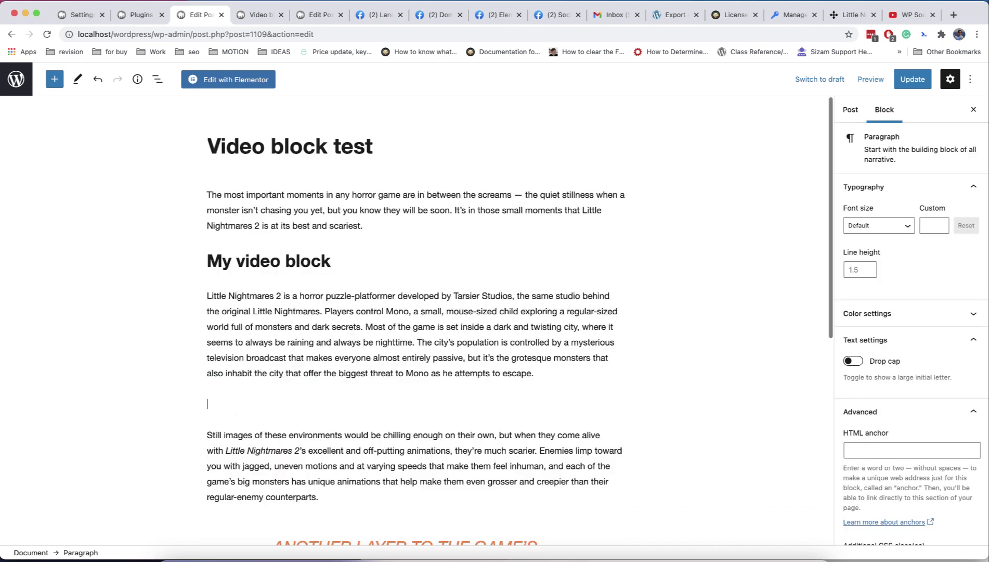
key("Return")
type("/")
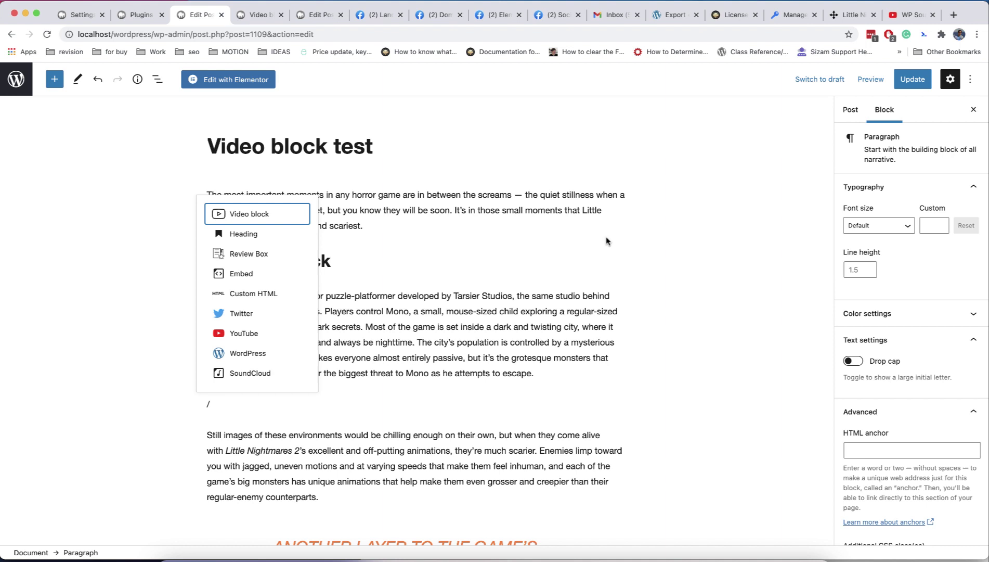
left_click(263, 212)
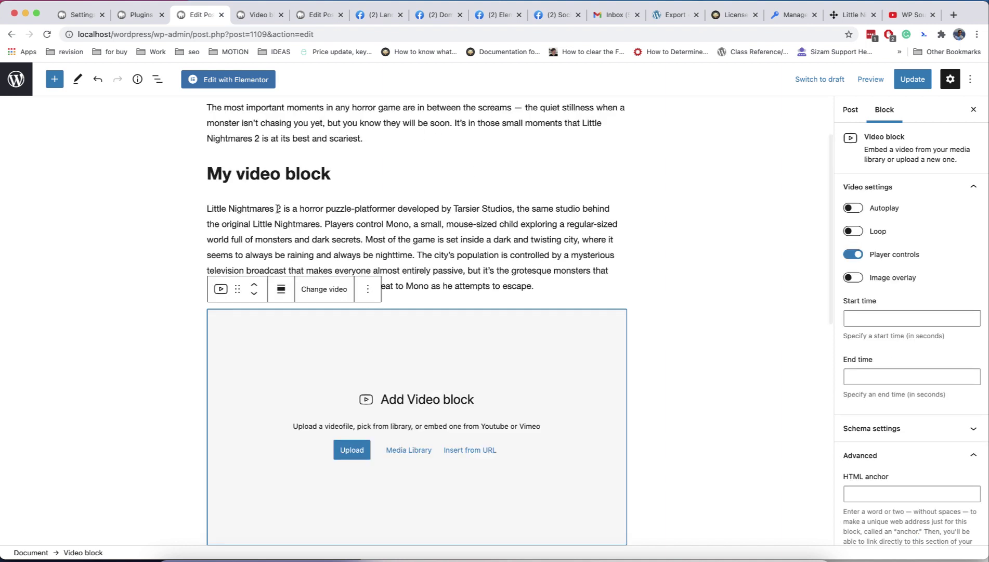
left_click(489, 455)
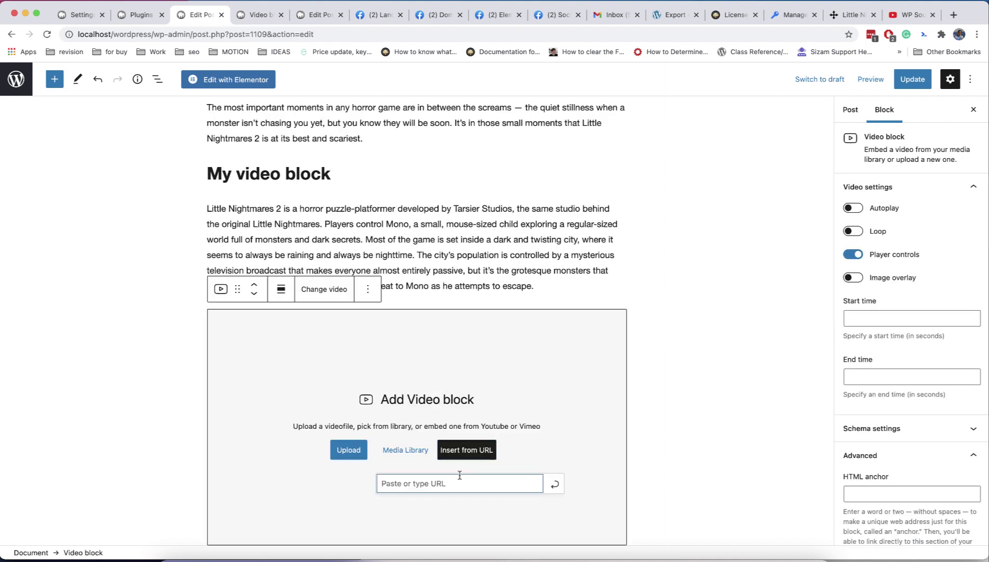
key("super+v")
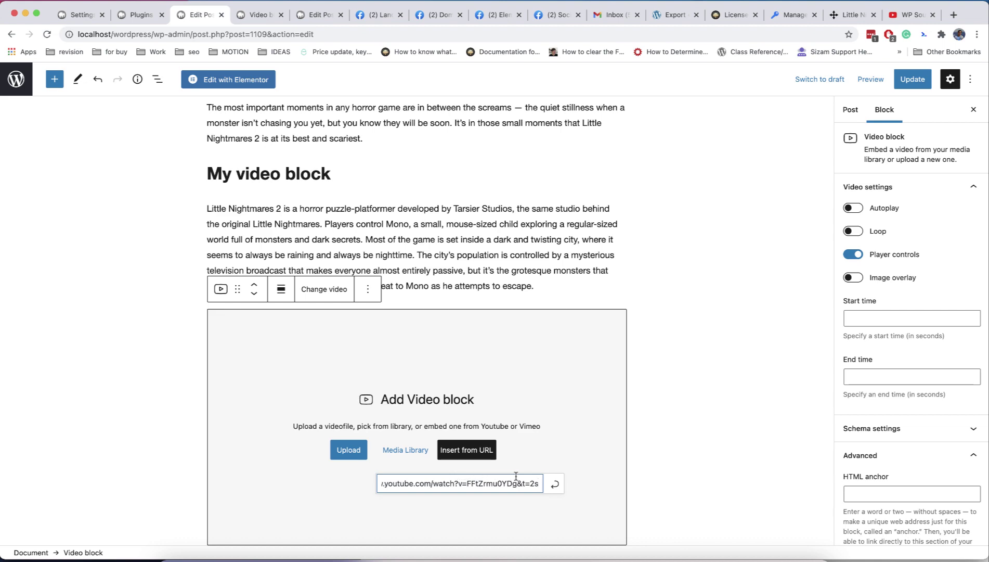
left_click(554, 485)
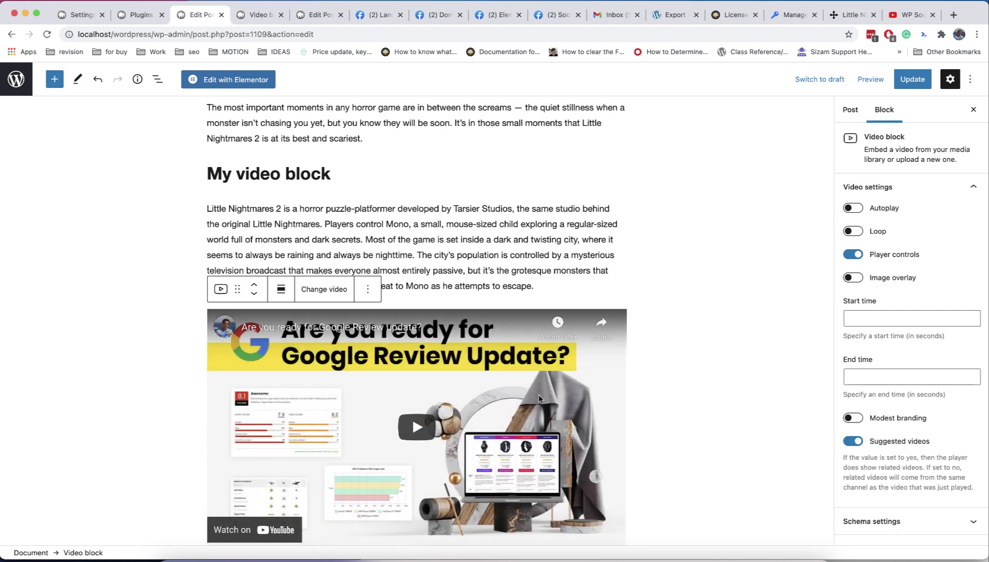
scroll(538, 398, "down", 2)
key("super+s")
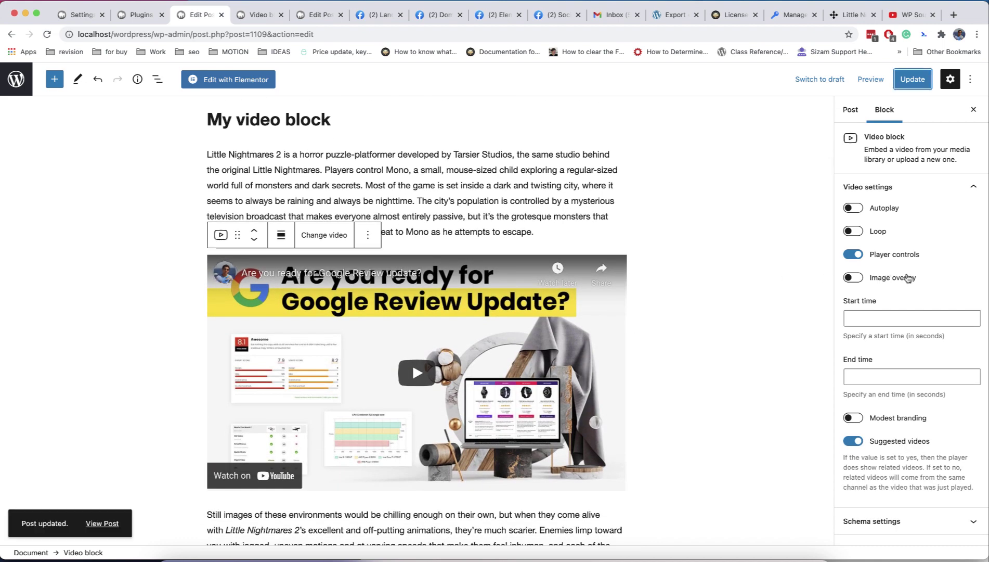
key("super+s")
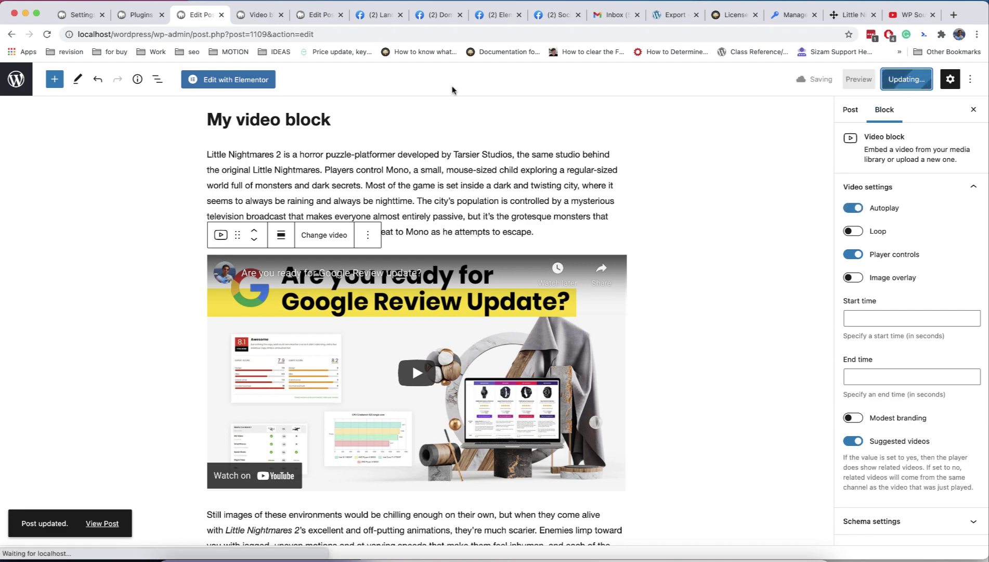
key("super+4")
key("super+r")
scroll(95, 238, "down", 4)
scroll(95, 238, "down", 9)
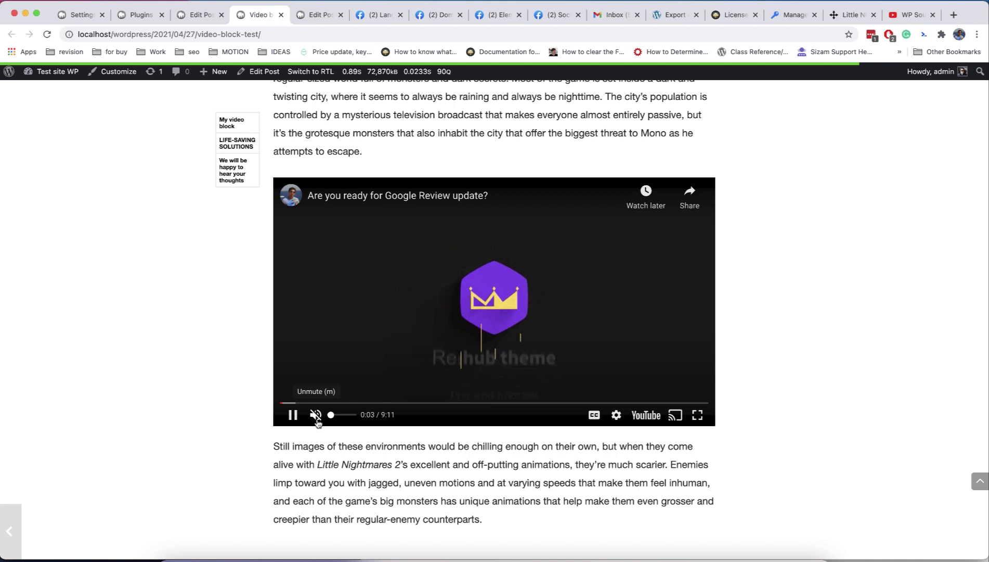
key("space")
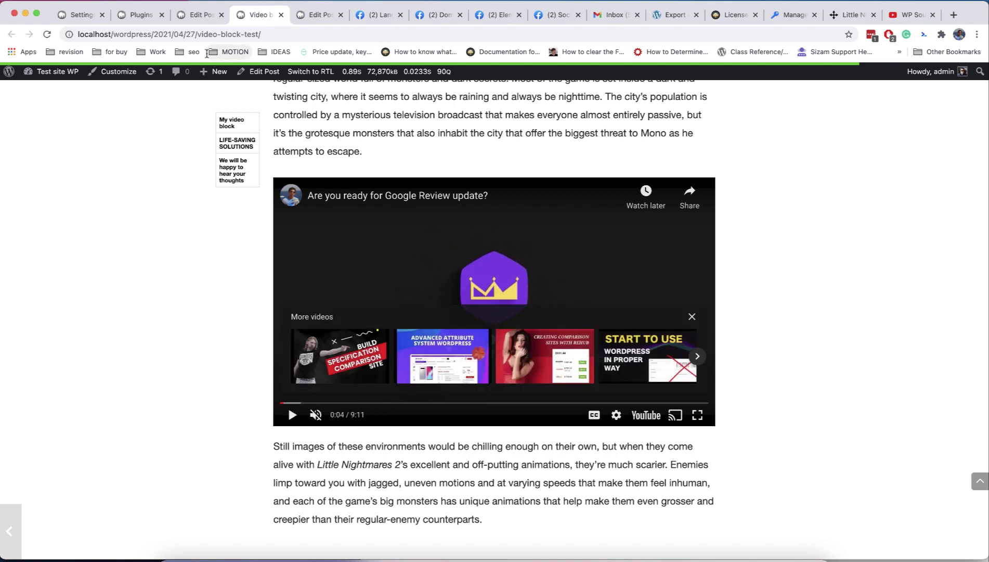
key("super+3")
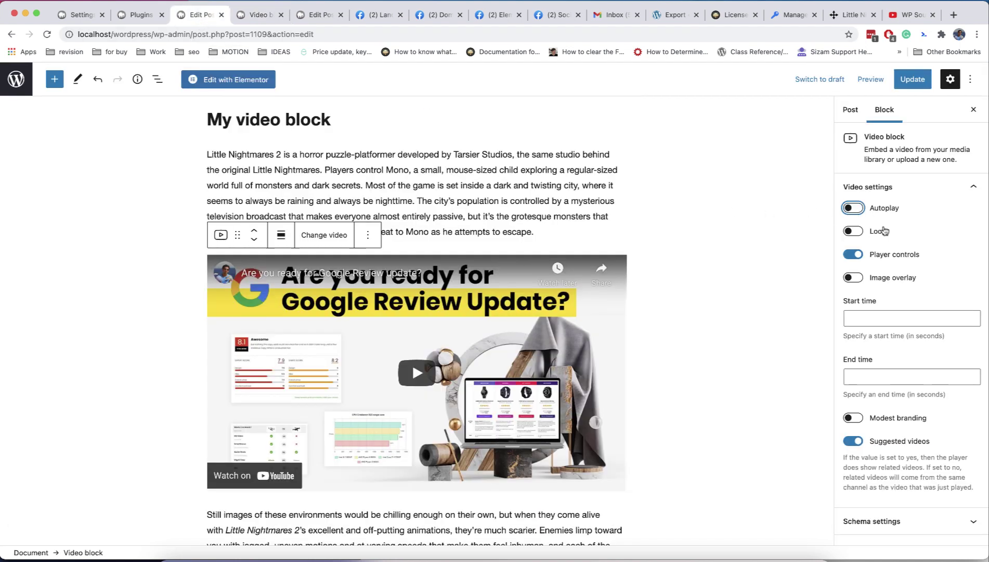
scroll(891, 259, "down", 1)
left_click(936, 301)
type("100")
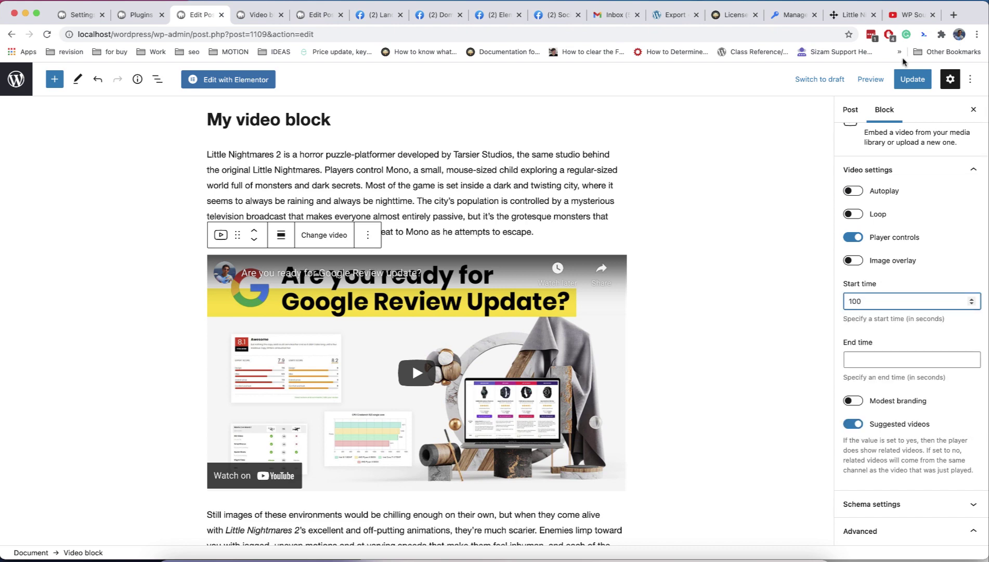
left_click(913, 79)
left_click(257, 15)
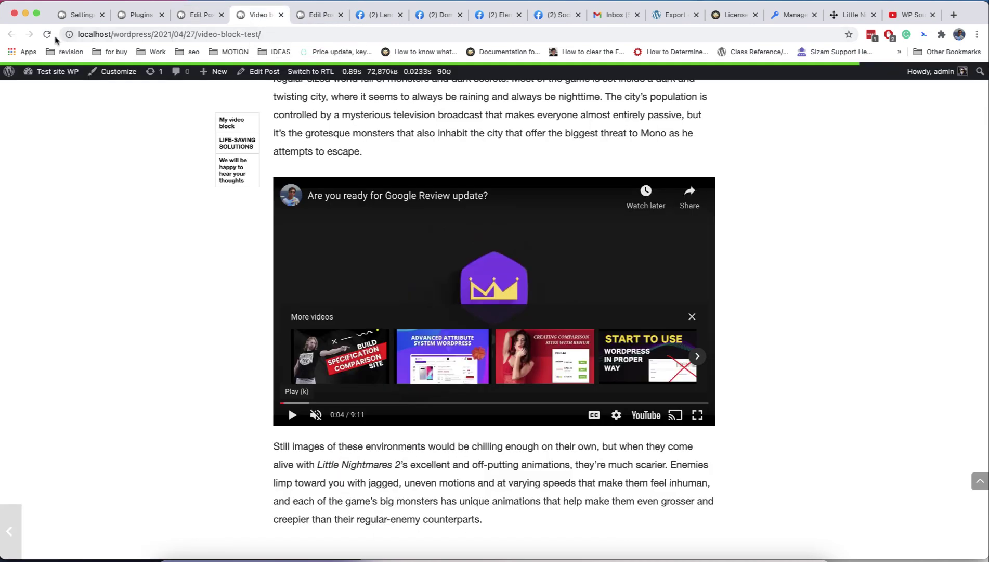
key("super+r")
left_click(297, 416)
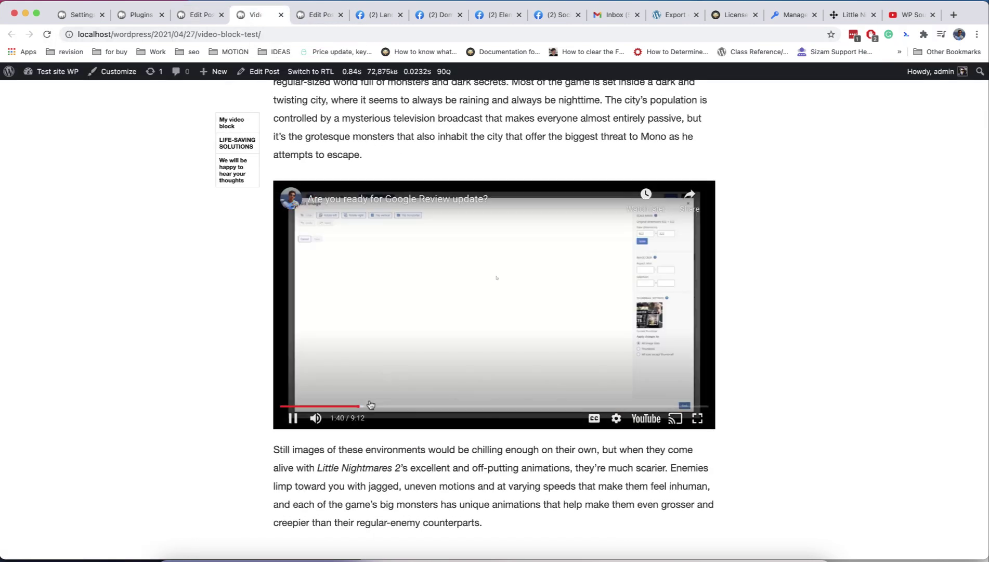
left_click(294, 419)
left_click(200, 15)
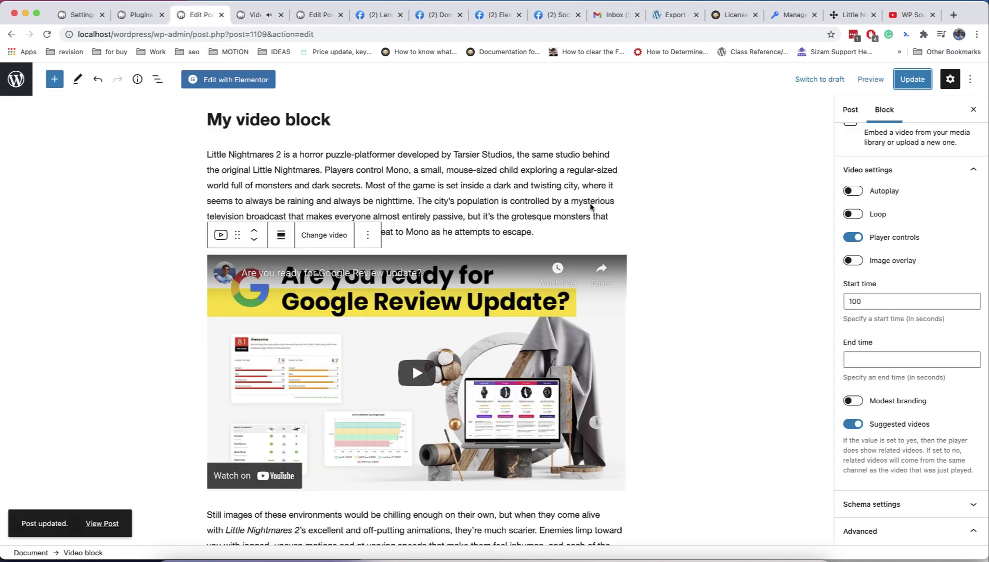
double_click(853, 302)
Clear the start time, turn on the image overlay, and enable the play icon.
key("BackSpace")
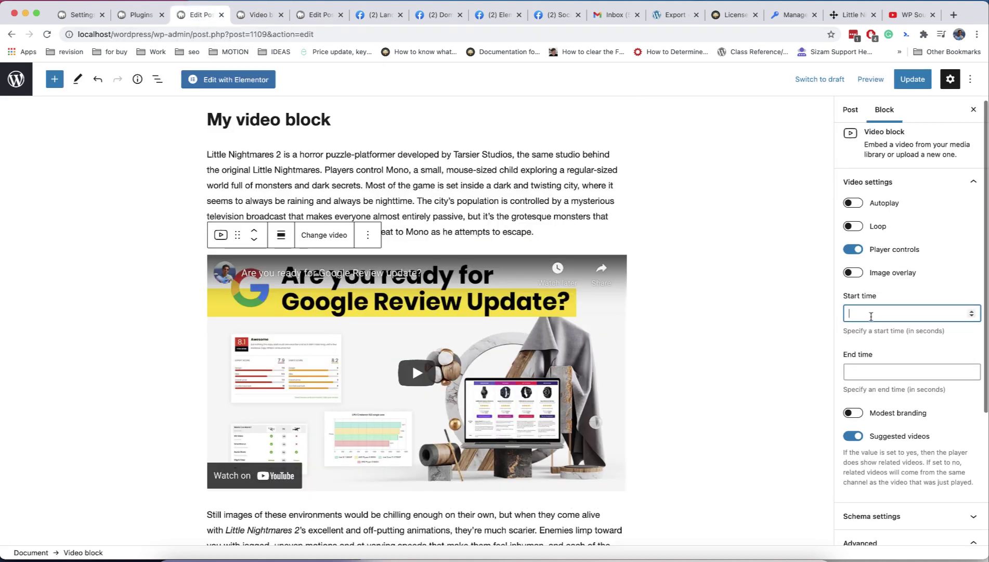
left_click(854, 273)
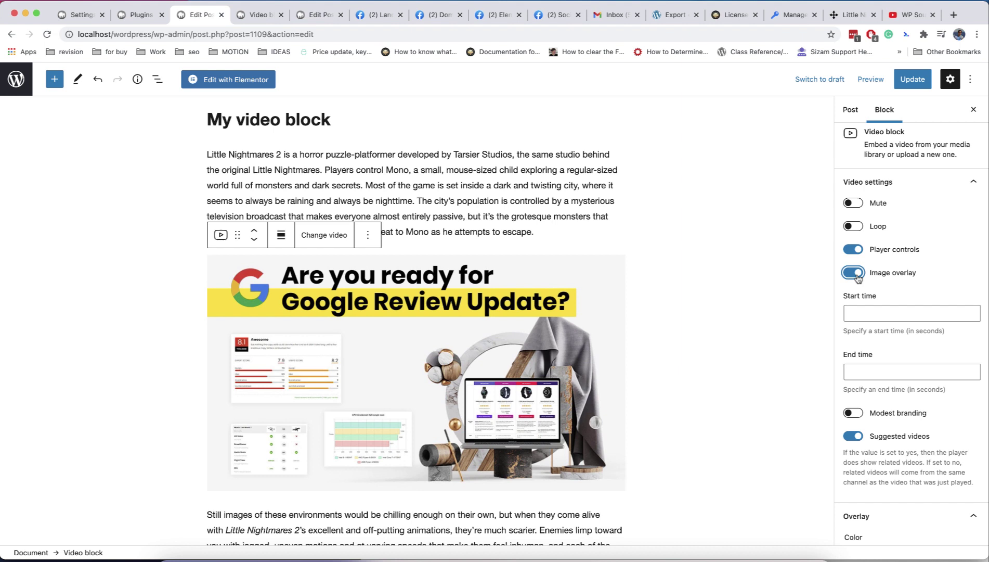
scroll(904, 294, "down", 8)
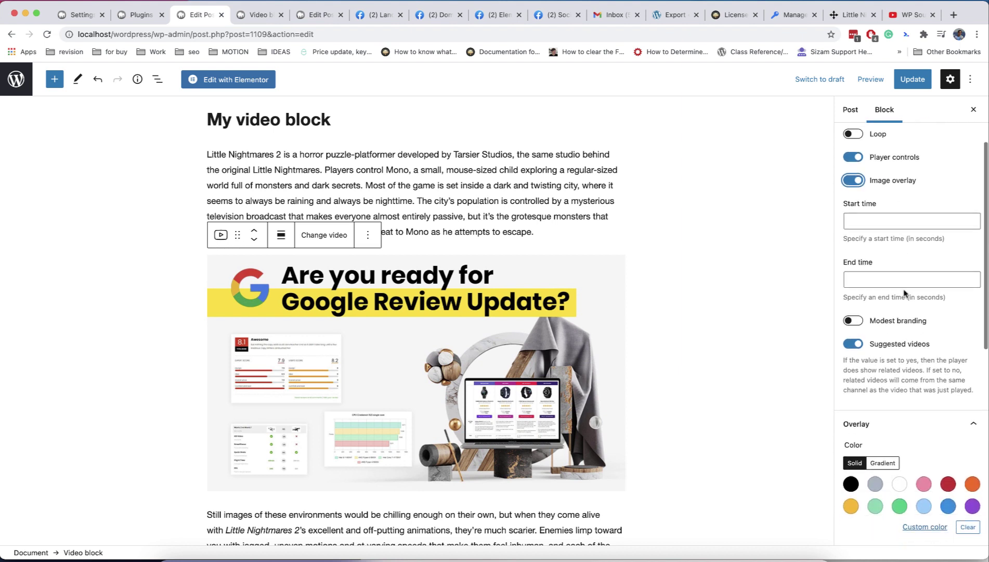
scroll(905, 294, "down", 2)
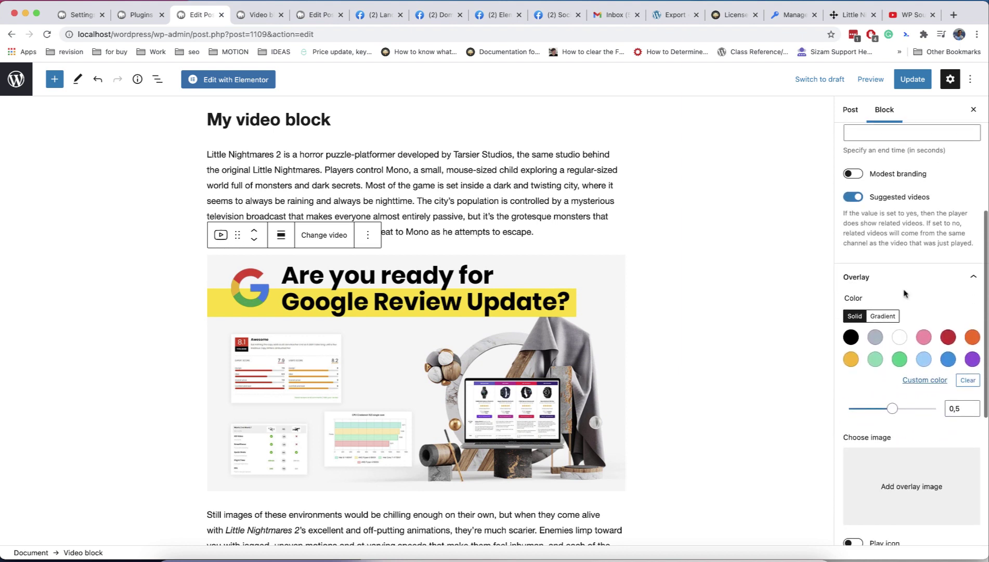
scroll(903, 319, "down", 2)
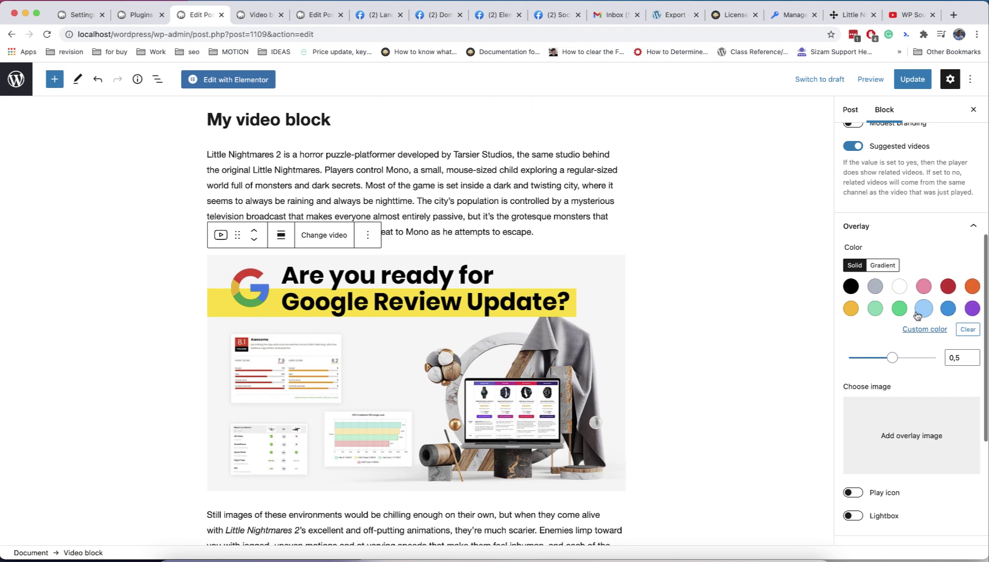
left_click(900, 308)
scroll(905, 315, "down", 5)
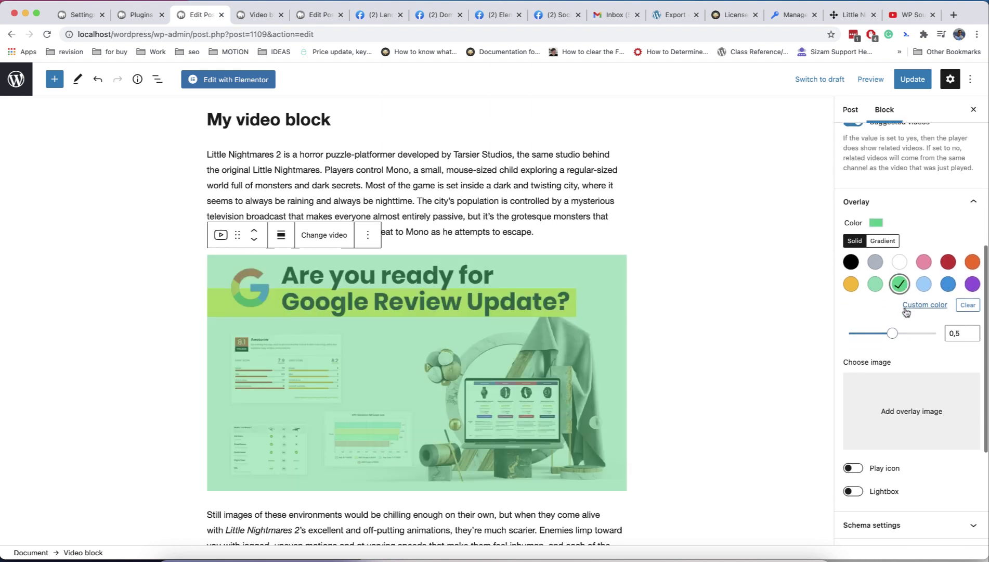
left_click(856, 362)
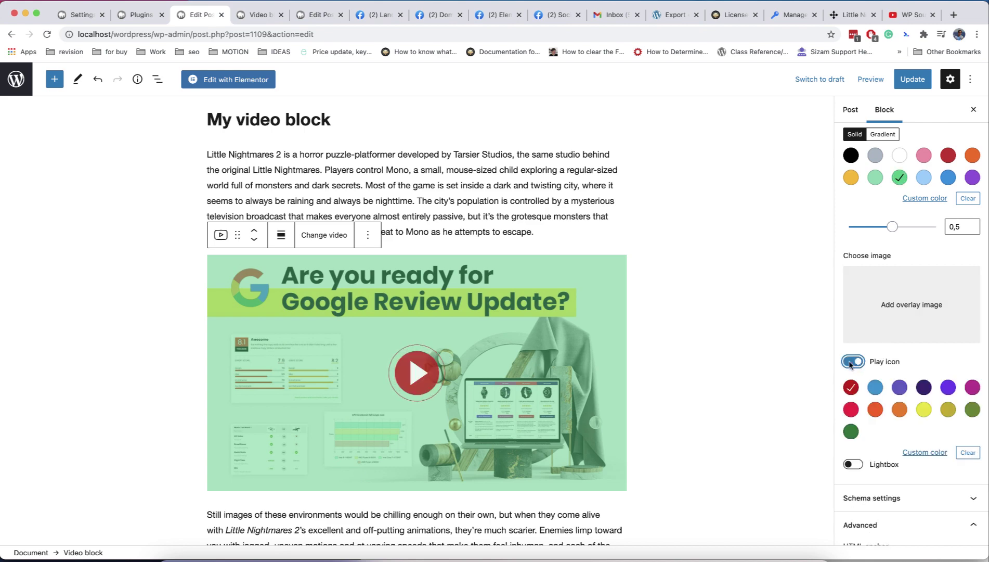
Switch the overlay to the light purple gradient and update the post.
left_click(883, 134)
left_click(851, 177)
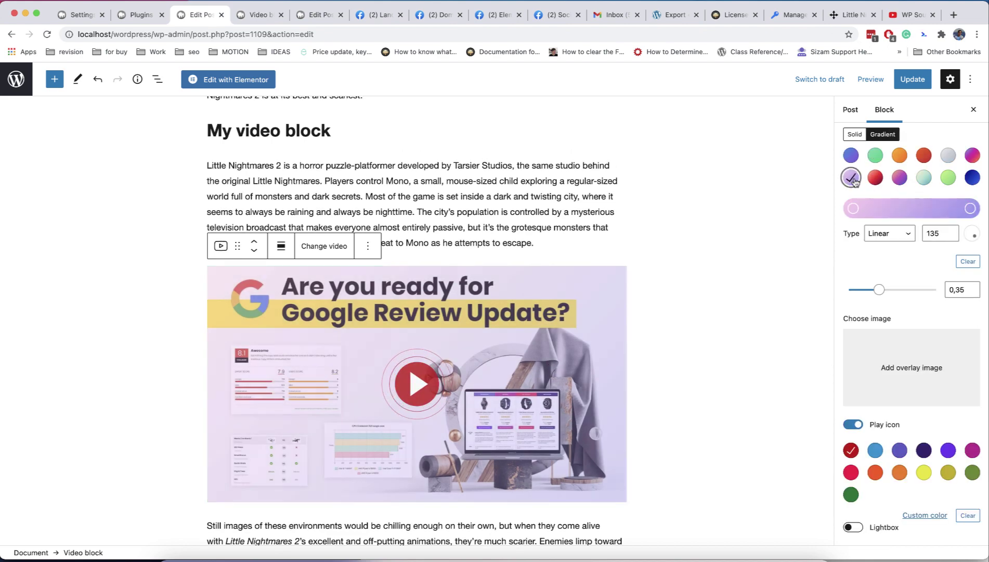
left_click(852, 156)
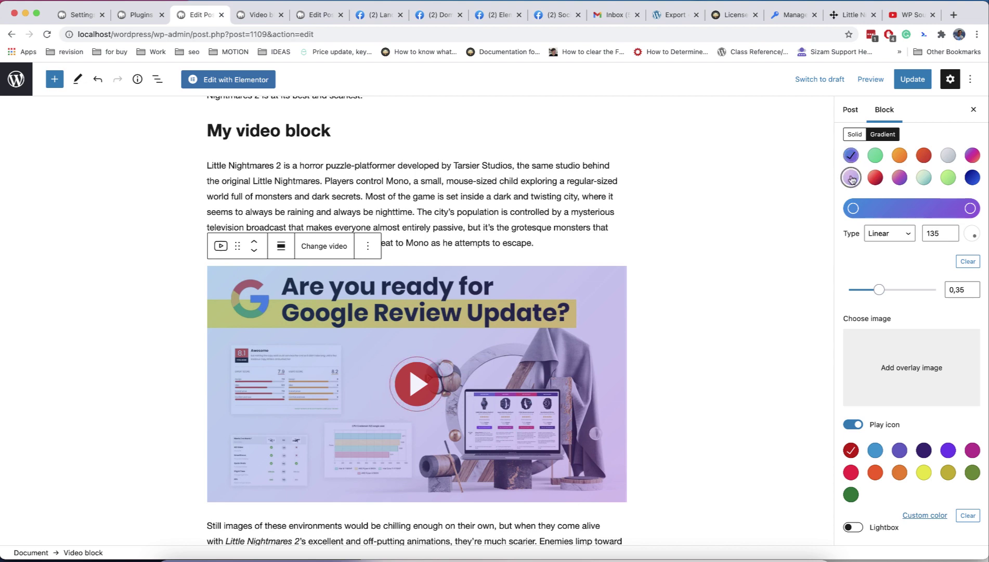
left_click(851, 178)
left_click(907, 83)
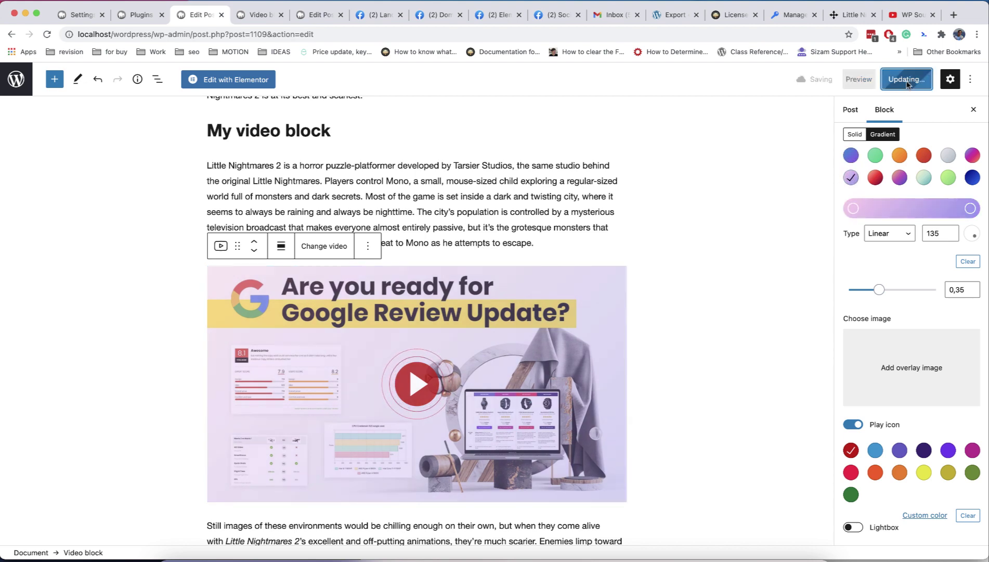
Load the YouTube player on the live post, then open Edit Post in a new tab.
left_click(259, 14)
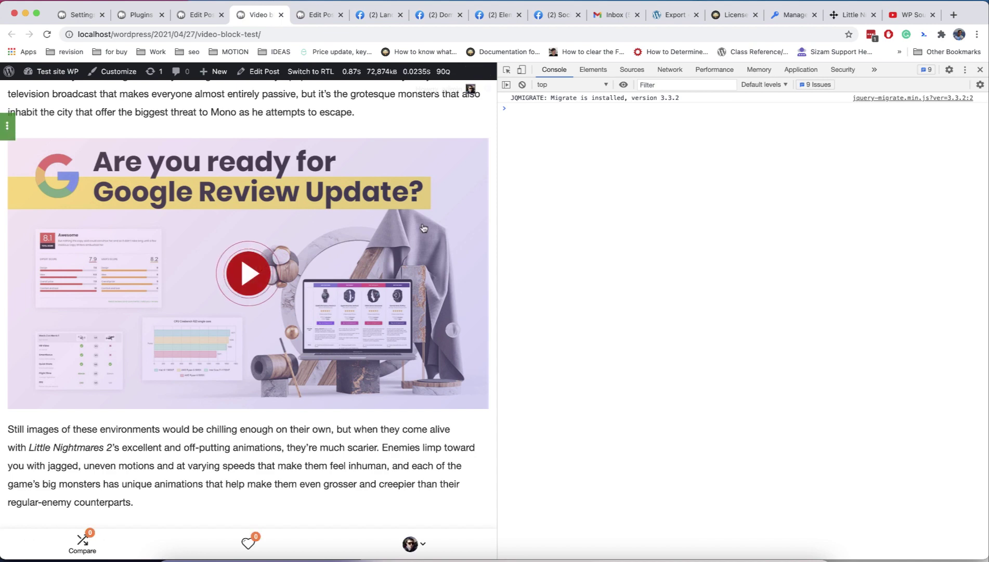
left_click(341, 250)
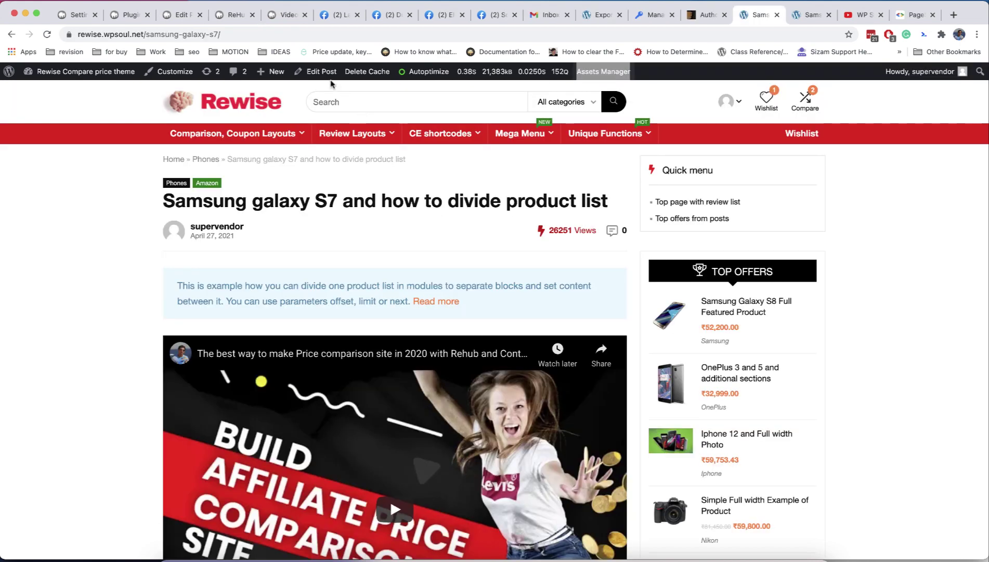
right_click(326, 74)
left_click(364, 79)
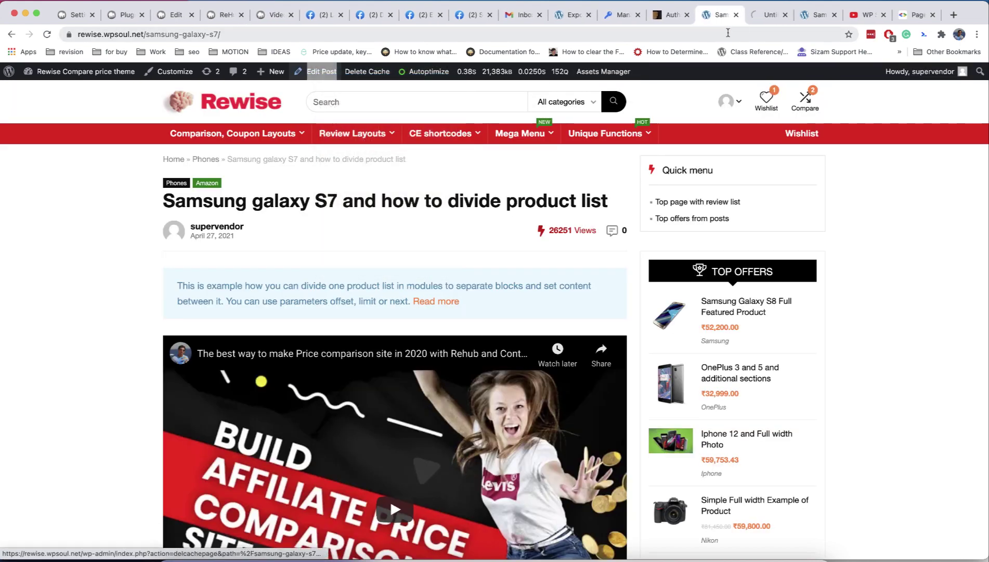
left_click(754, 24)
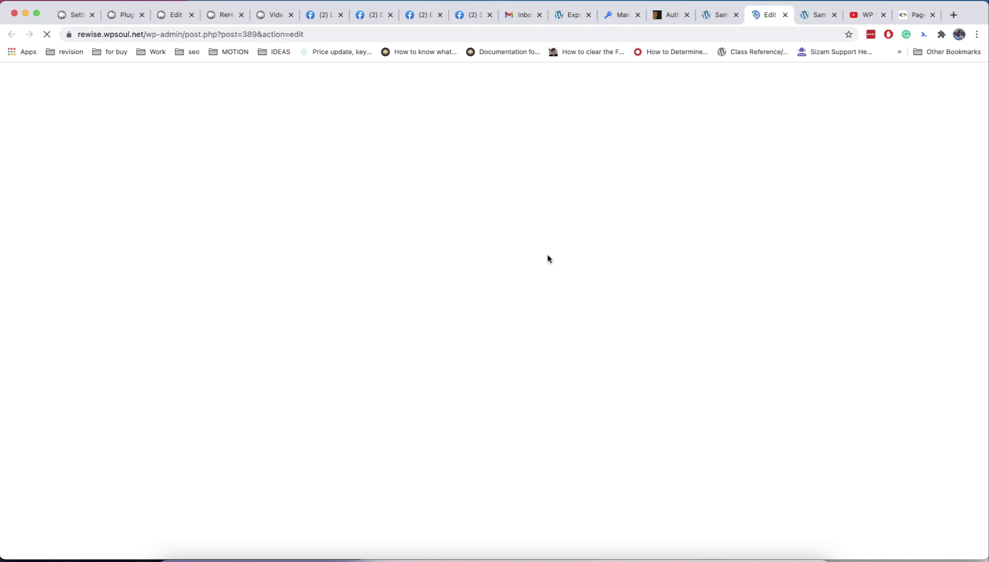
Inspect the video title and select the YouTube iframe in developer tools.
scroll(514, 276, "down", 3)
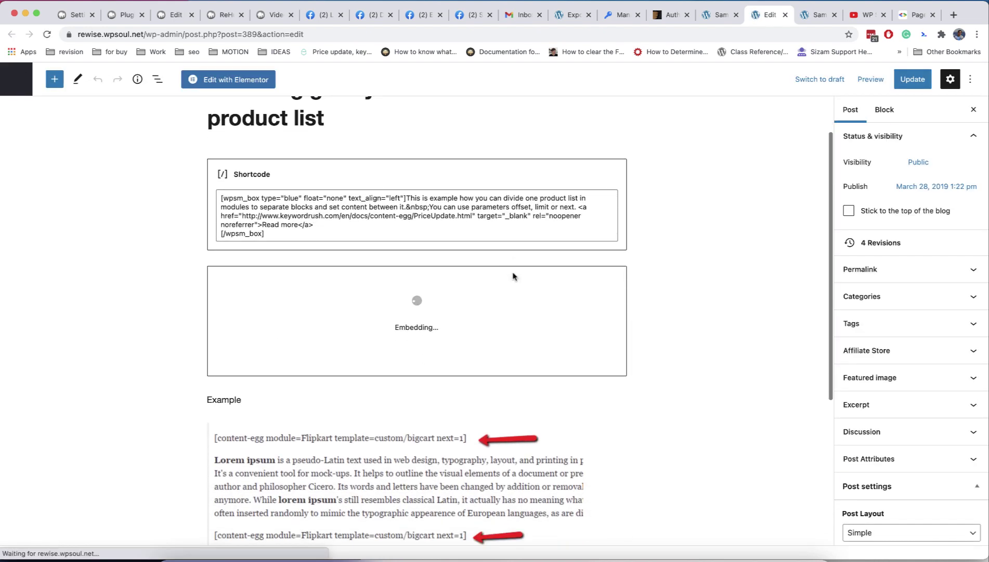
scroll(481, 307, "up", 3)
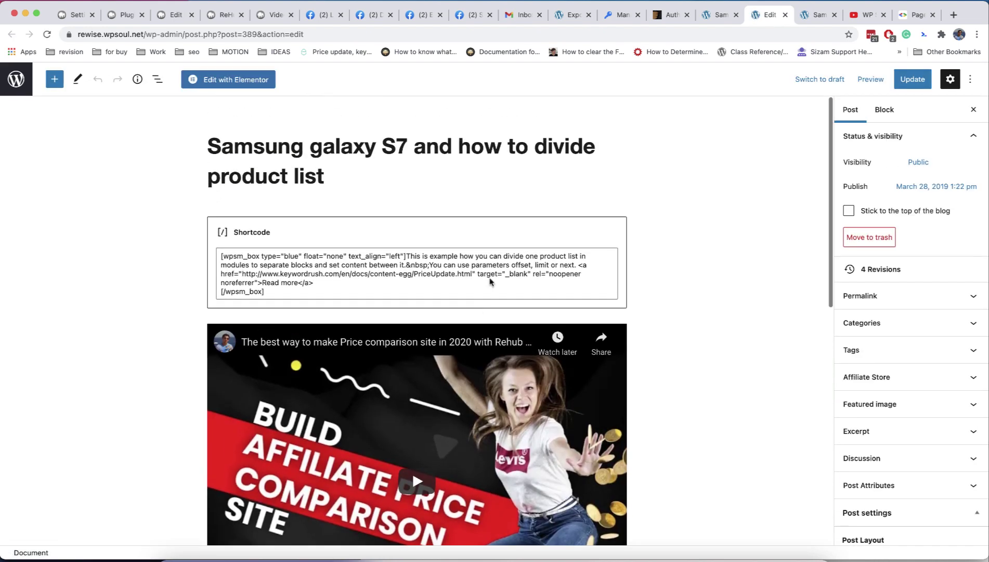
right_click(459, 329)
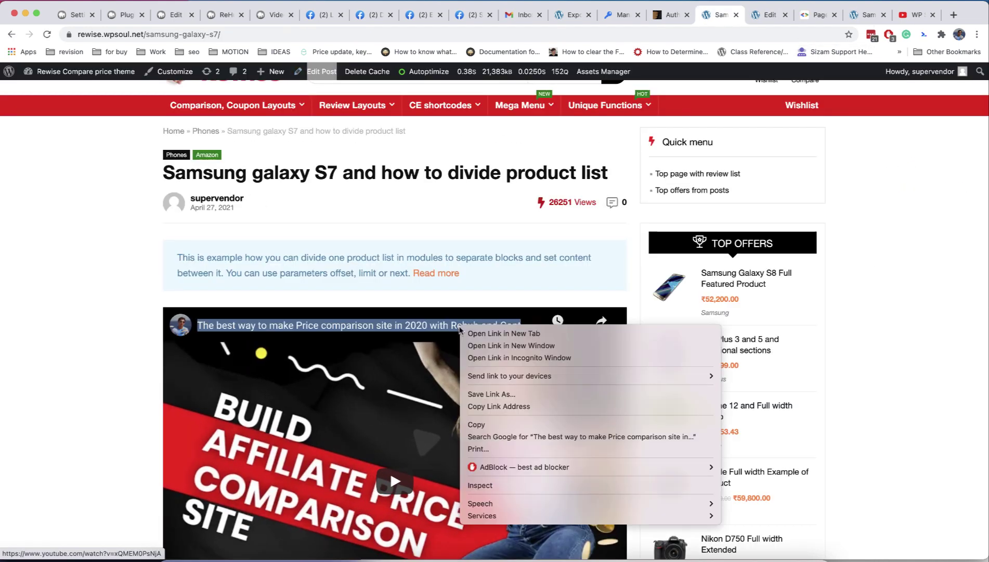
left_click(483, 484)
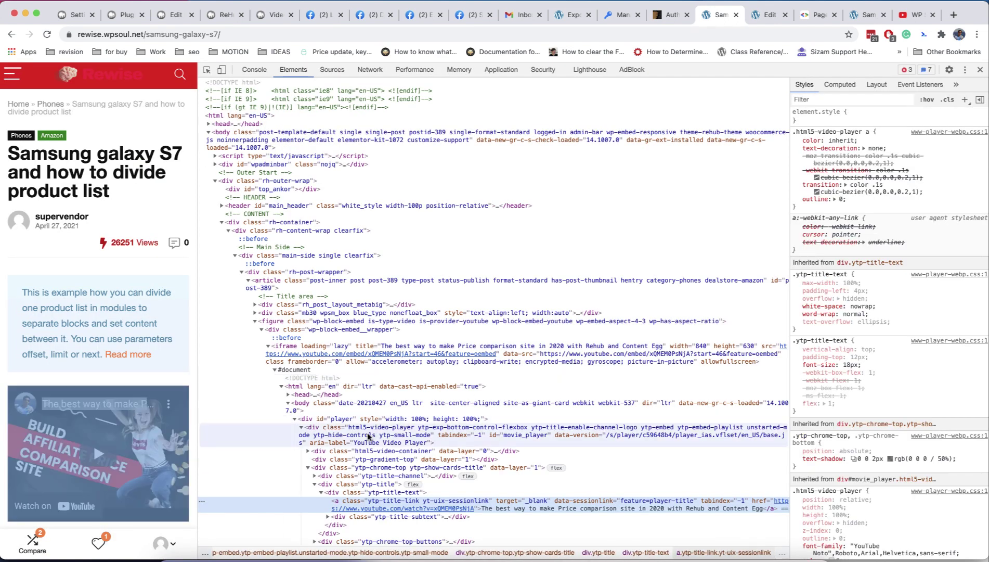
scroll(363, 444, "up", 2)
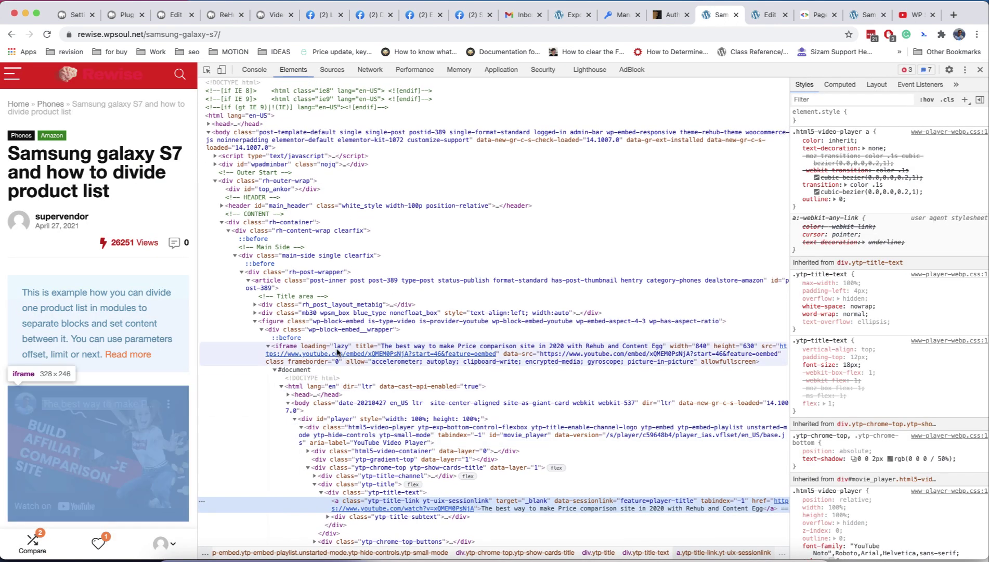
left_click(338, 349)
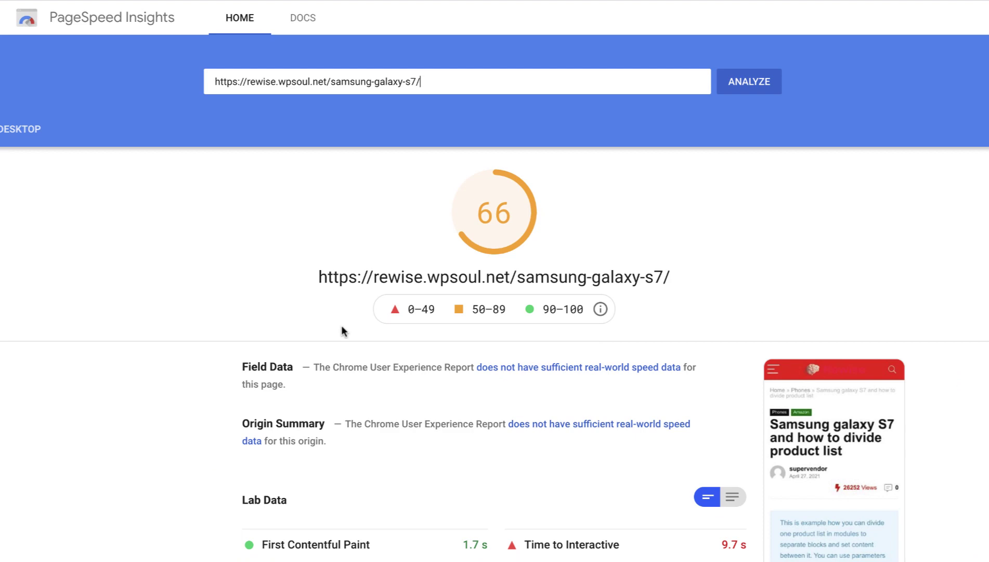
Scroll the PageSpeed report to review YouTube's 4.5 s of unused JavaScript.
scroll(395, 270, "down", 10)
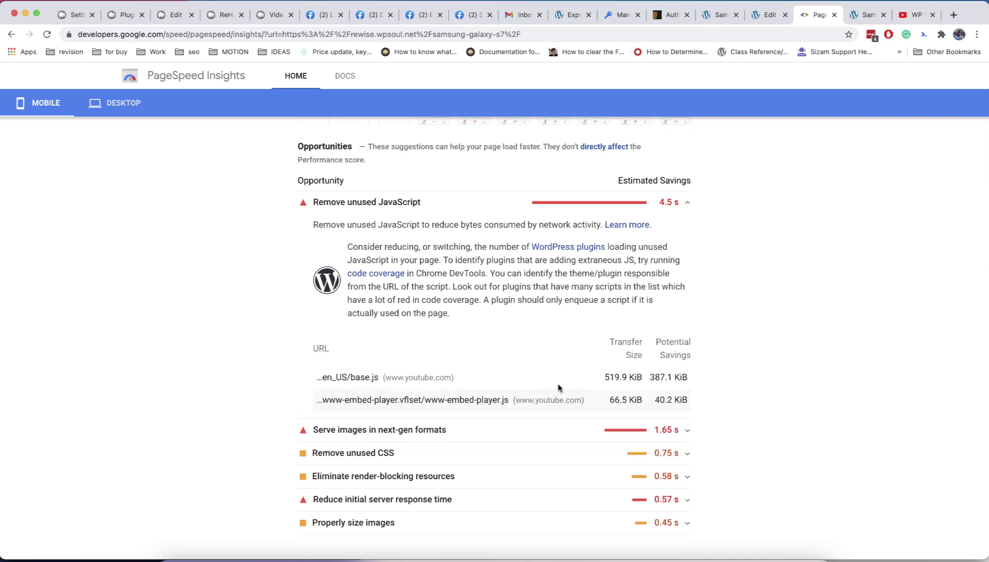
scroll(557, 389, "down", 1)
scroll(559, 388, "up", 2)
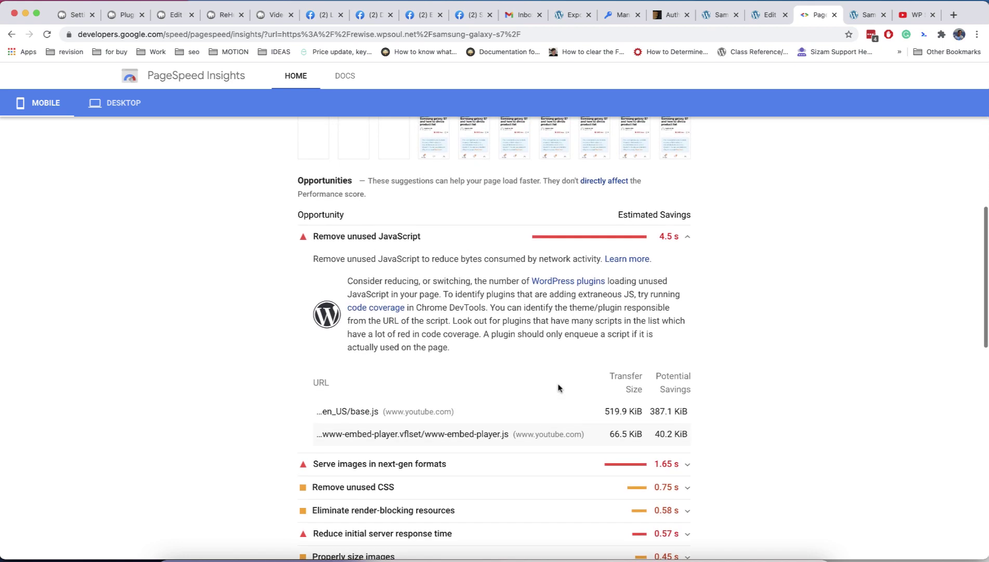
scroll(558, 388, "up", 10)
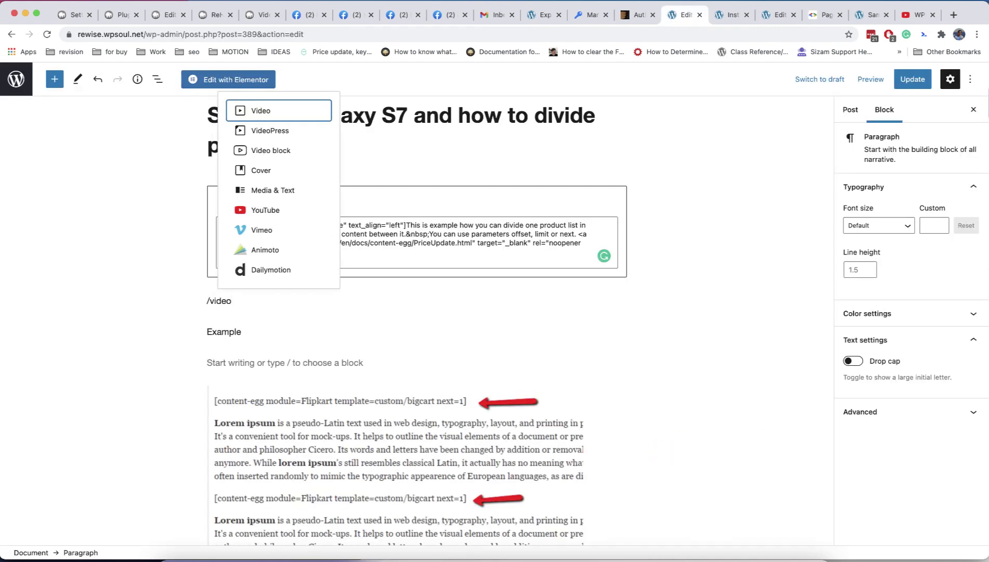
Insert a Video block via /video and embed the Rehub price comparison YouTube link.
key("Down")
key("Down")
key("Return")
key("alt+super+c")
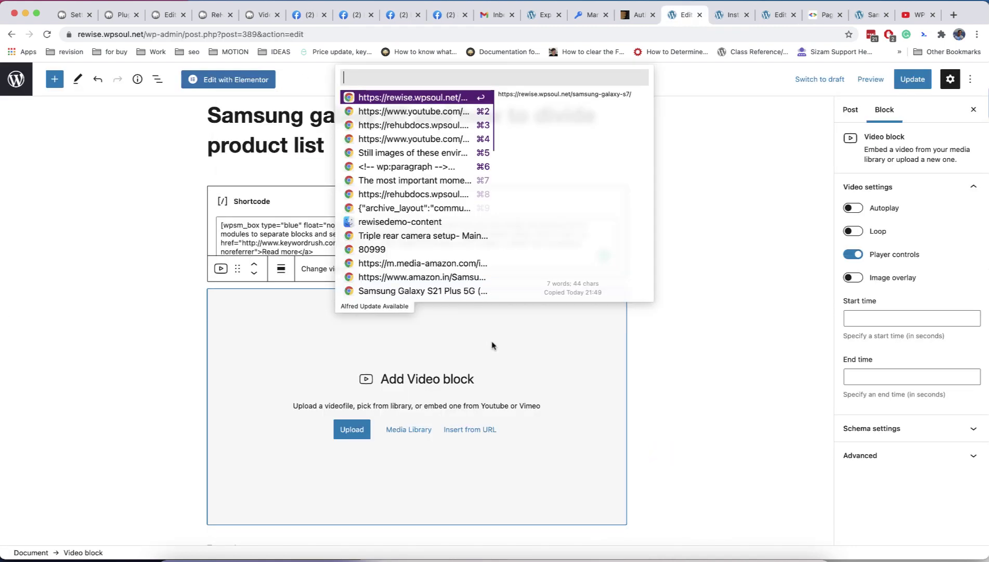
key("Down")
key("Escape")
left_click(469, 429)
type("https://www.youtube.com/watch?v=xQMEM0PsNjA&t=46s")
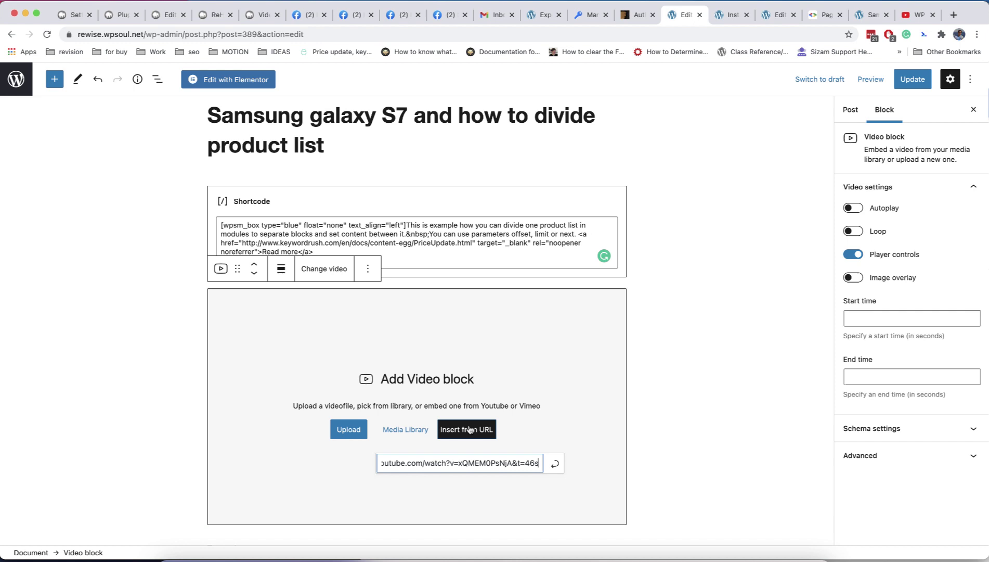
key("Return")
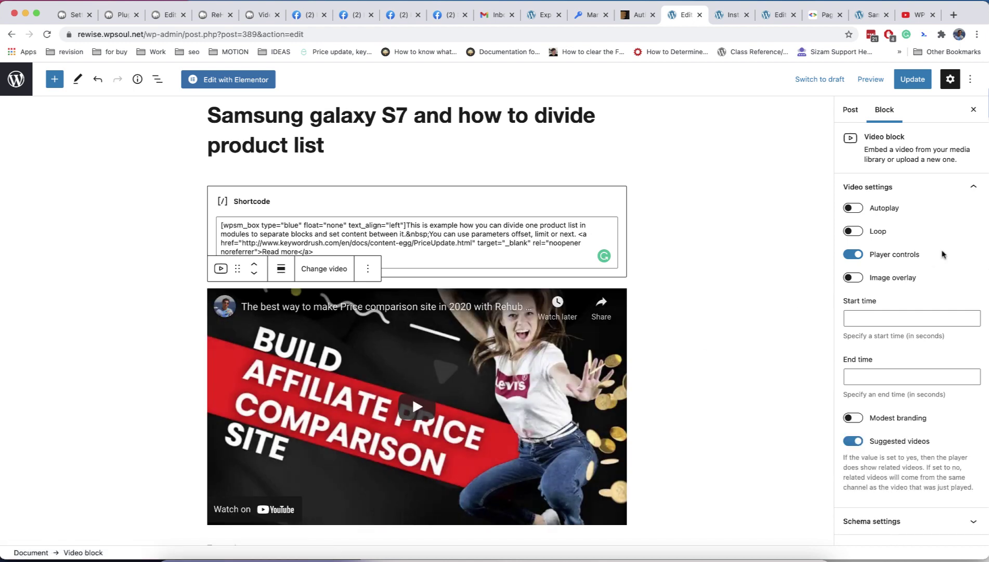
scroll(931, 255, "down", 1)
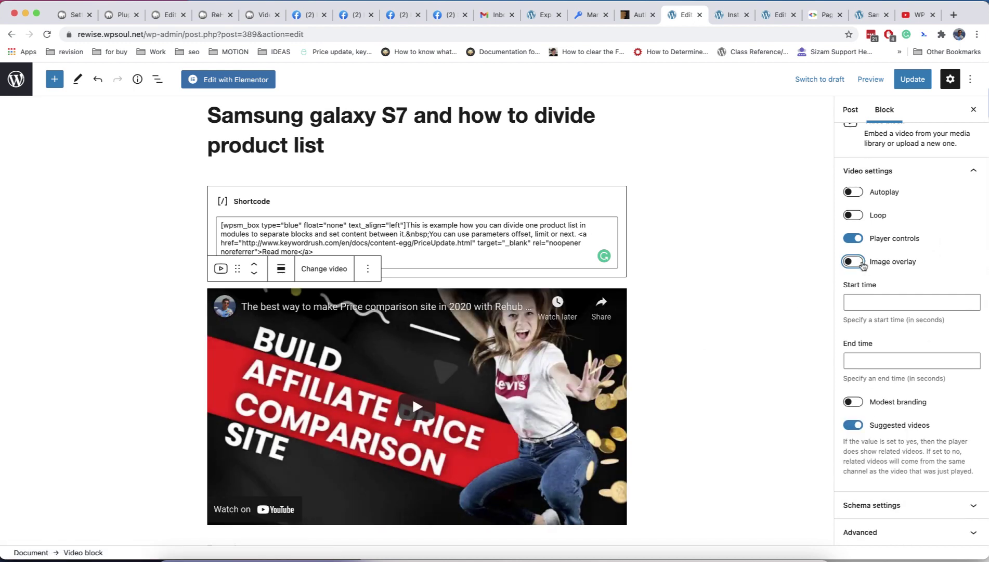
Turn on the video's image overlay and set its colour to purple.
left_click(854, 261)
scroll(860, 263, "down", 10)
left_click(851, 264)
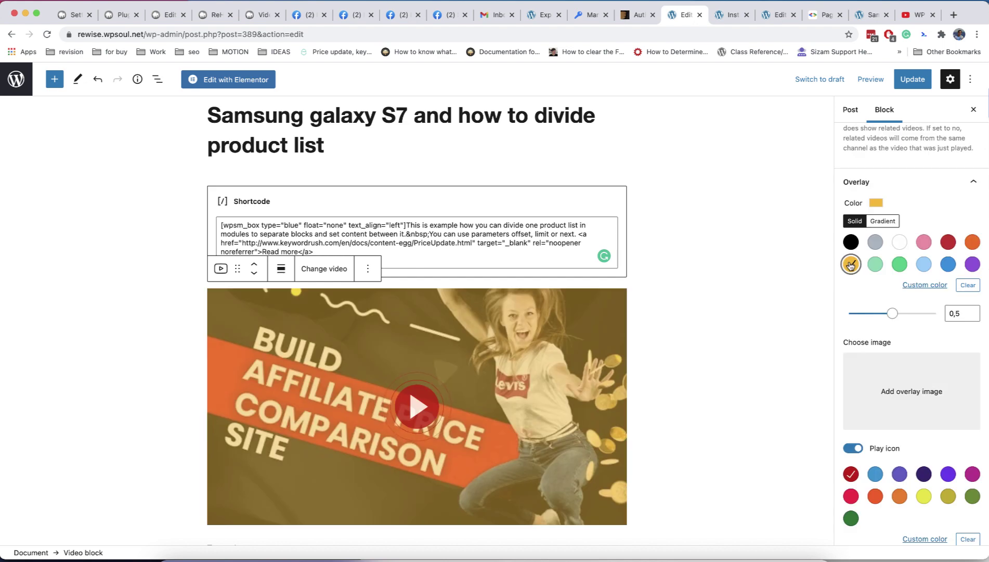
left_click(973, 264)
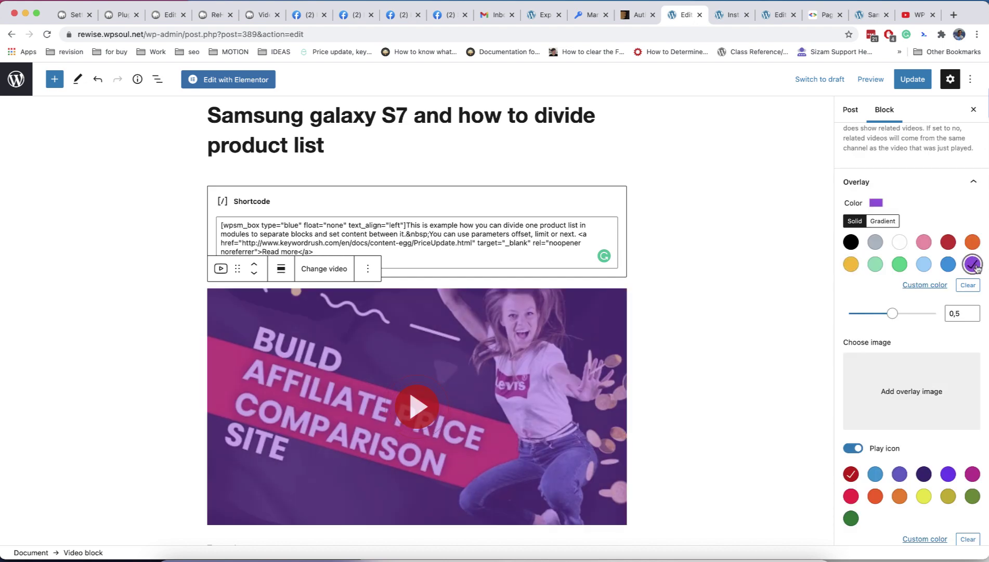
Update the post and rerun the PageSpeed Insights analysis.
left_click(911, 87)
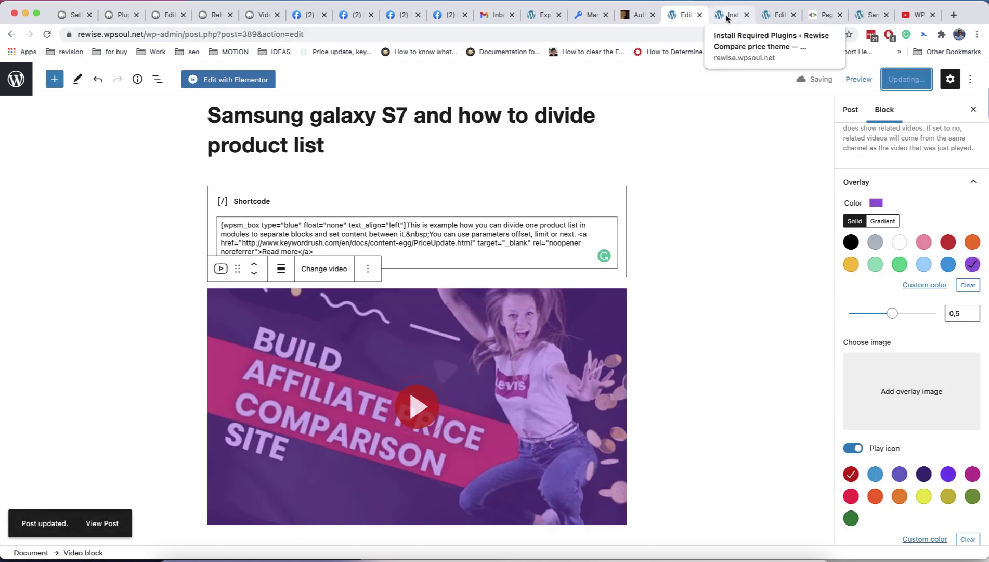
left_click(826, 15)
left_click(689, 132)
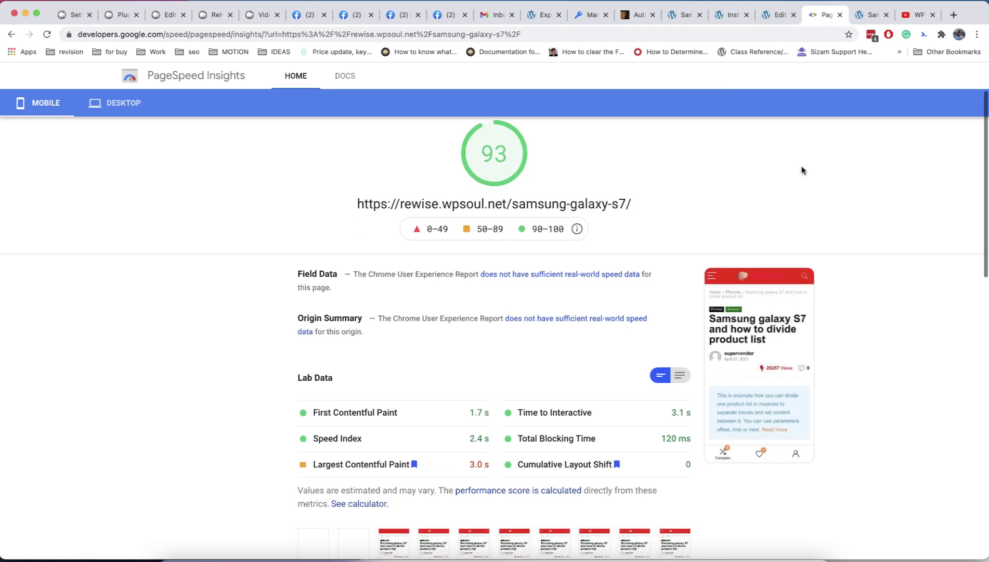
Review the mobile score of 93, then view the desktop results scoring 99.
scroll(801, 171, "down", 7)
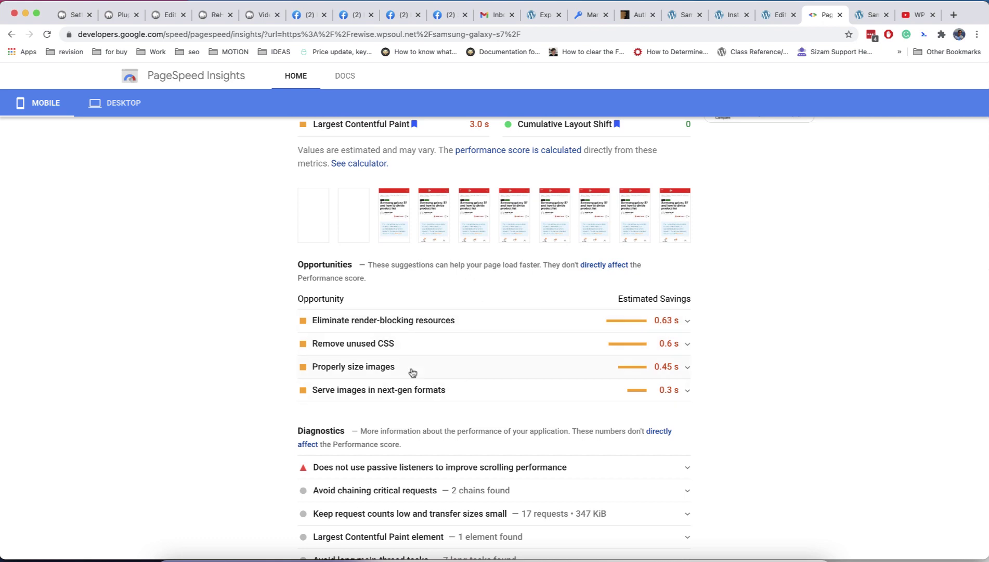
scroll(412, 372, "up", 8)
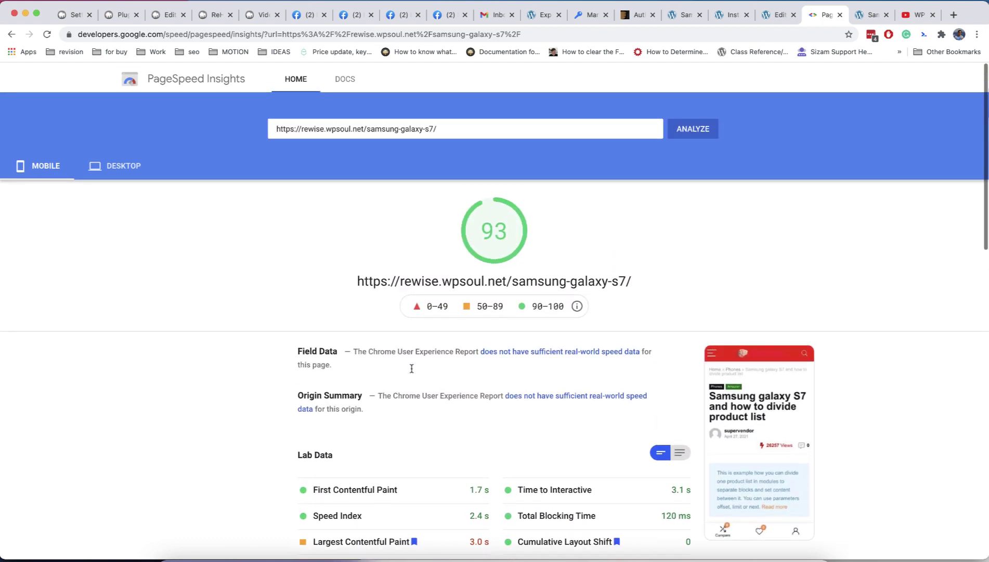
scroll(411, 370, "down", 2)
scroll(411, 370, "up", 2)
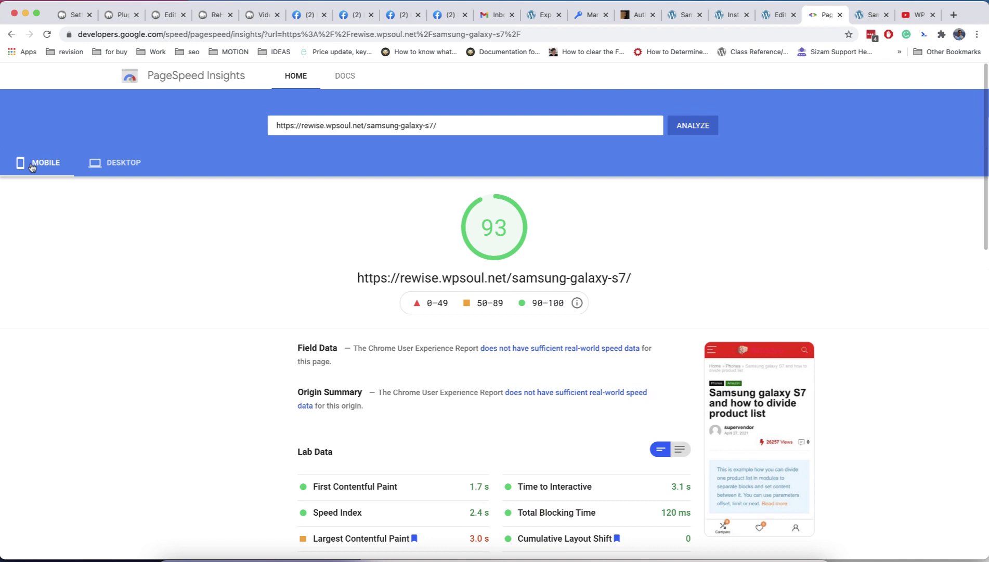
left_click(117, 167)
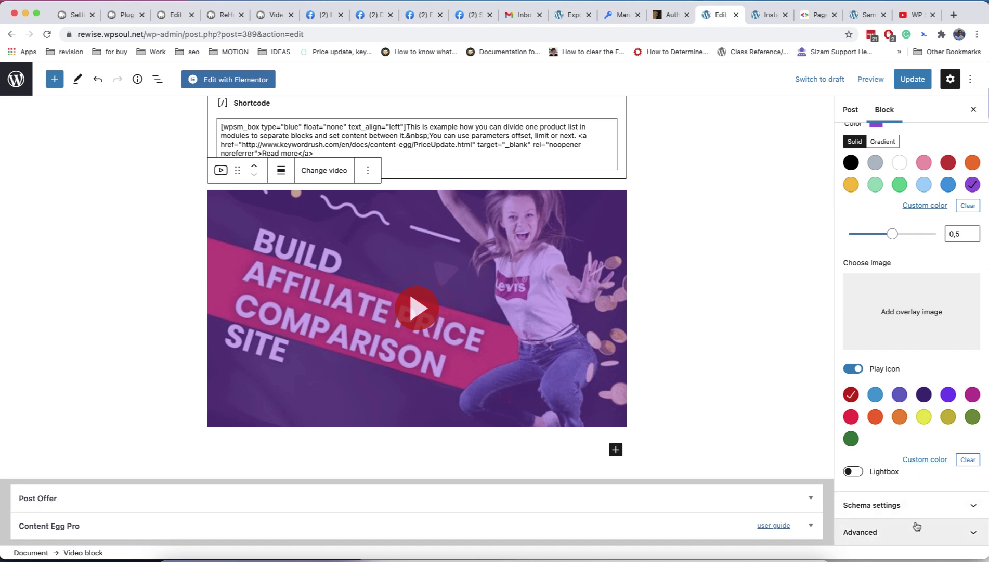
Enable schema with title 'Content Egg price comparison plugin' and a how-to description, then update.
left_click(912, 507)
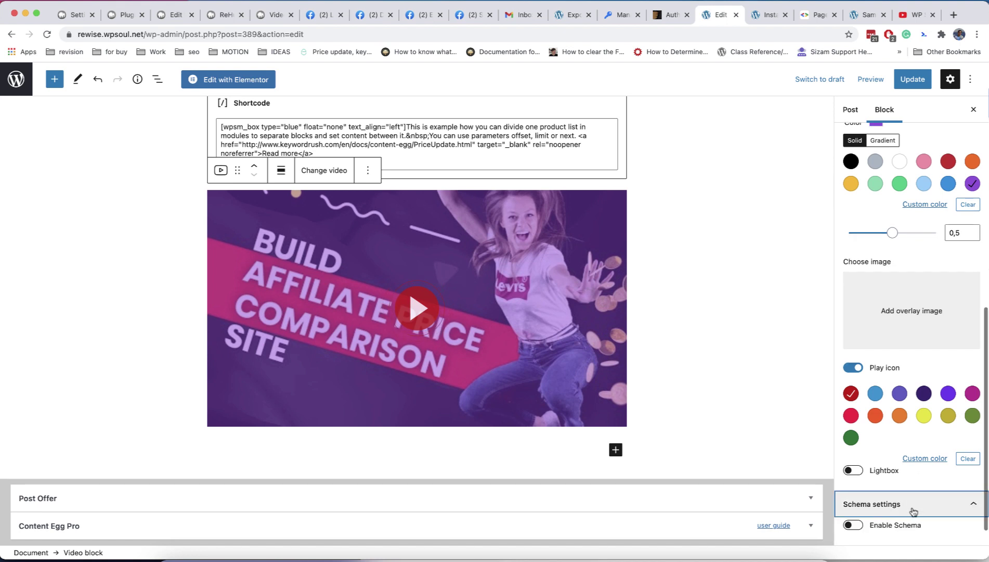
left_click(853, 498)
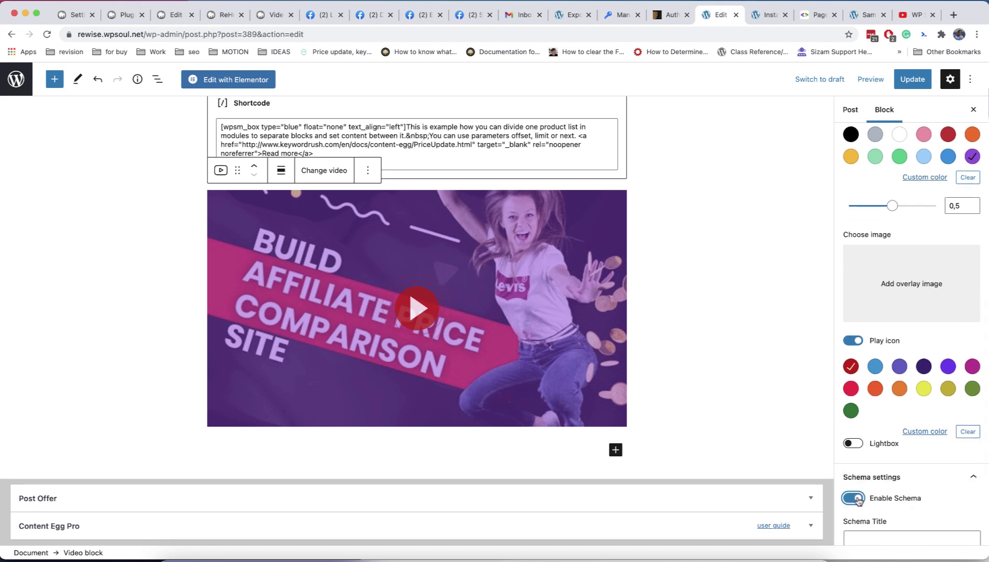
scroll(859, 500, "down", 4)
left_click(859, 424)
type("M")
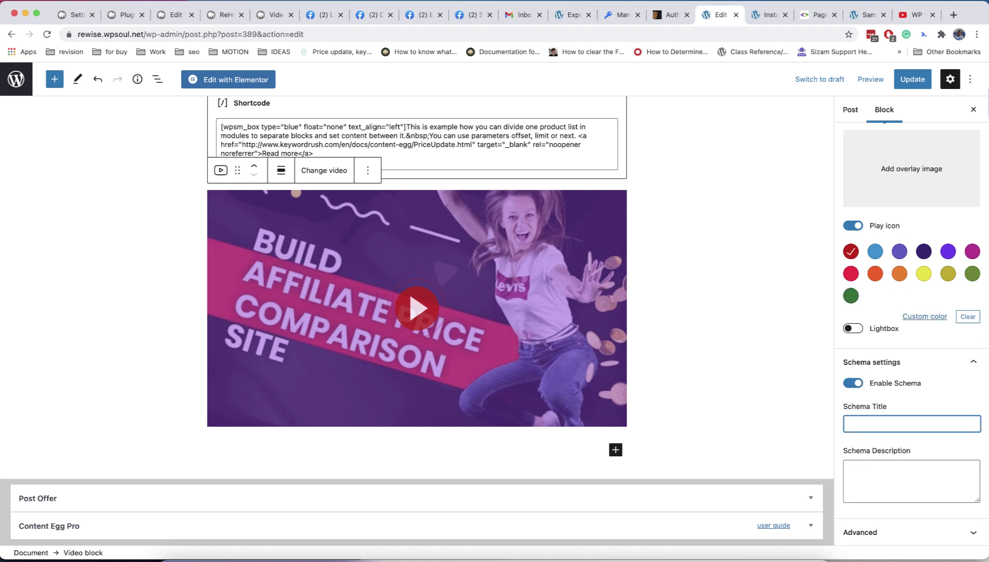
type(" plugin")
left_click(860, 476)
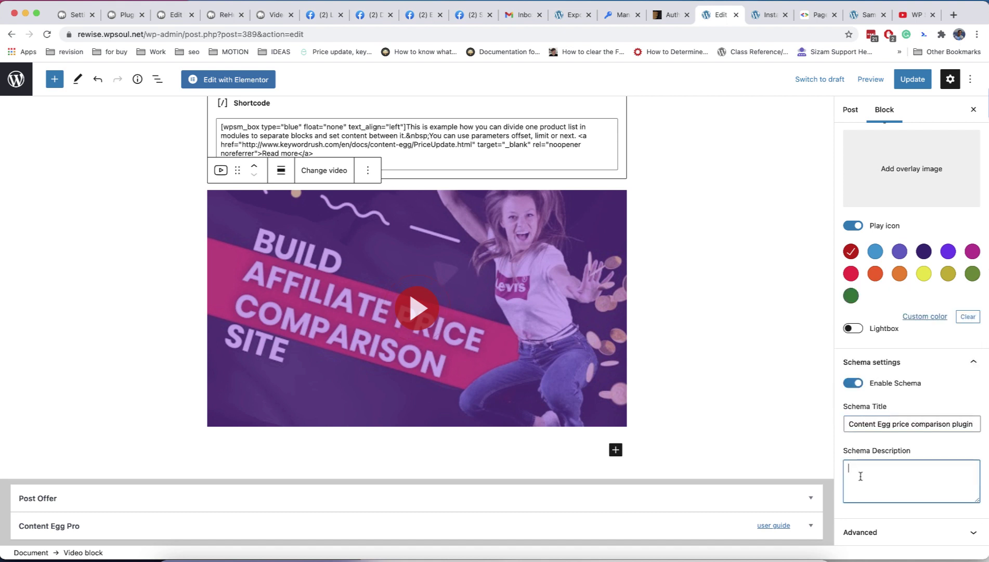
type("rison")
left_click(912, 79)
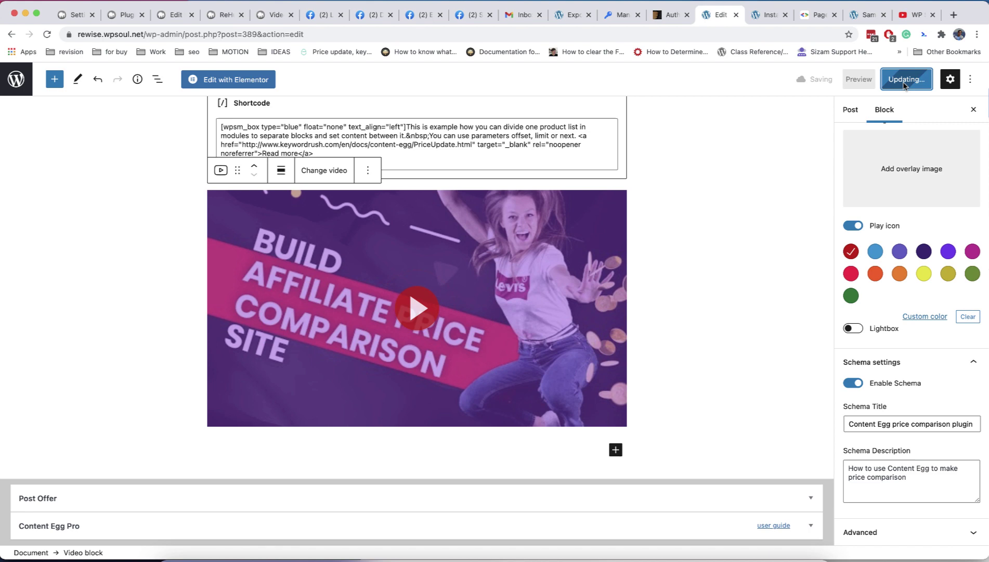
Search for Google's Structured Data Testing Tool and run it on the pasted post URL.
left_click(819, 14)
left_click(686, 31)
type("google structure")
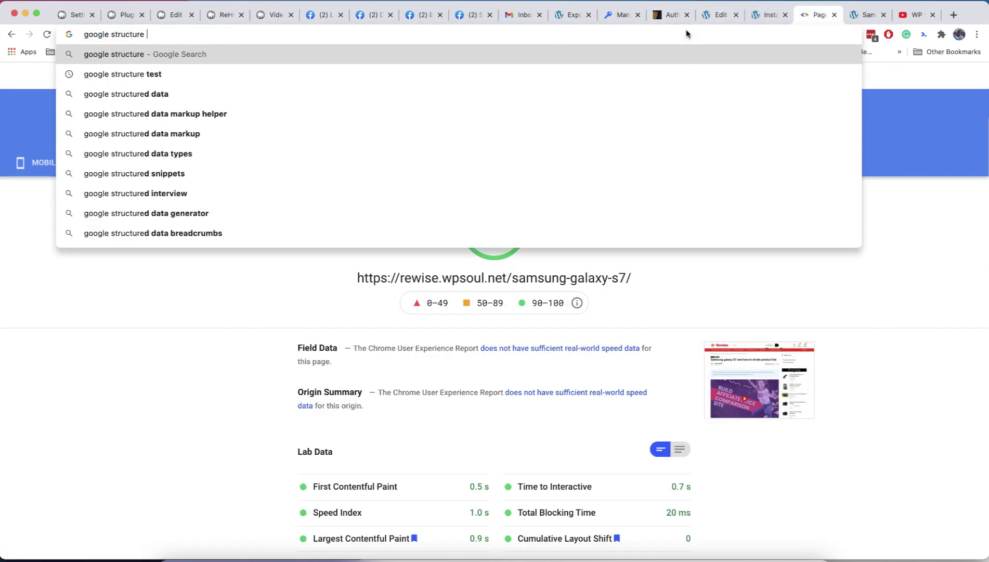
key("Down")
key("Return")
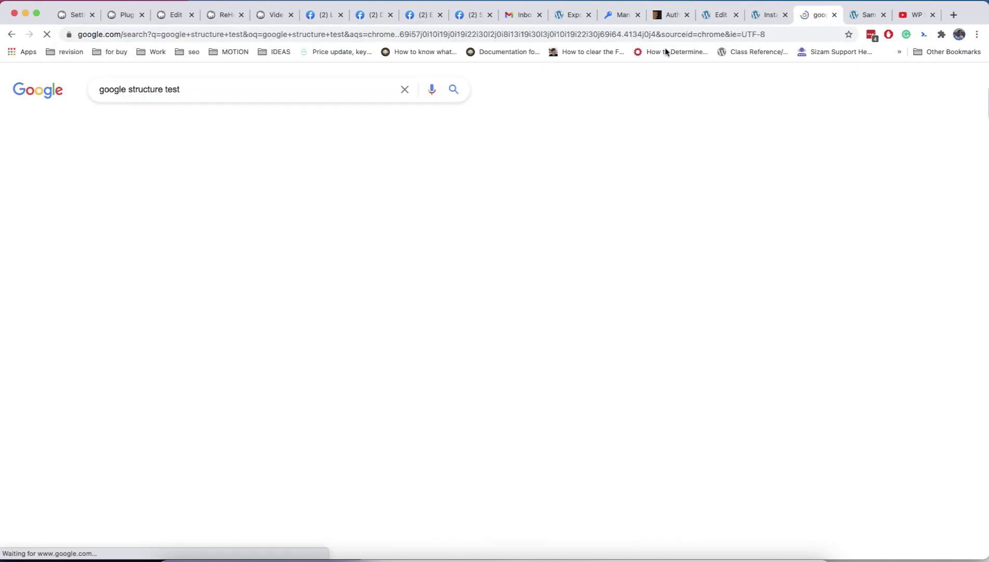
left_click(260, 204)
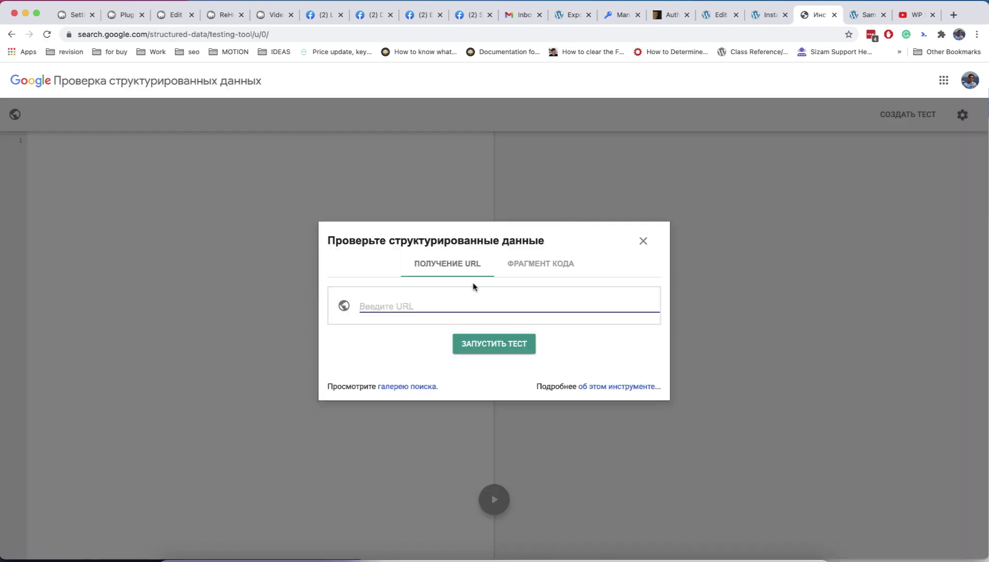
type("https://rewise.wpsoul.net/samsung-galaxy-s7/")
left_click(490, 345)
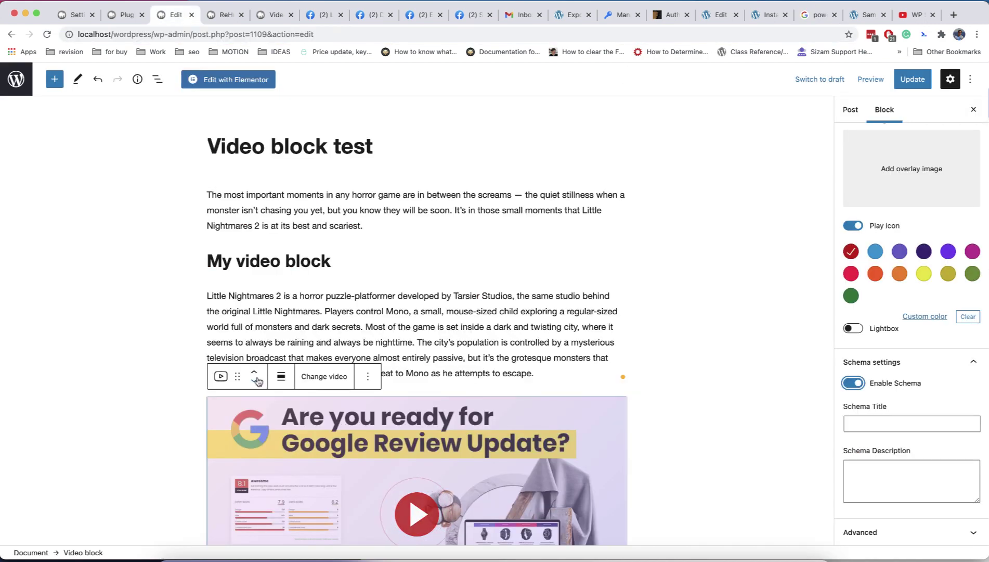
Move the video block up three positions to sit right under the title.
left_click(256, 373)
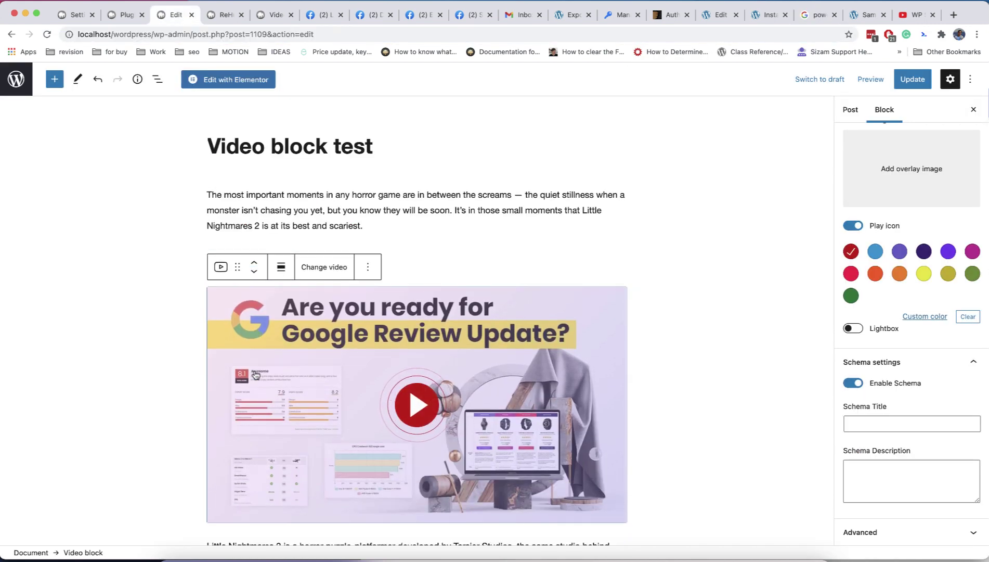
left_click(256, 264)
left_click(254, 227)
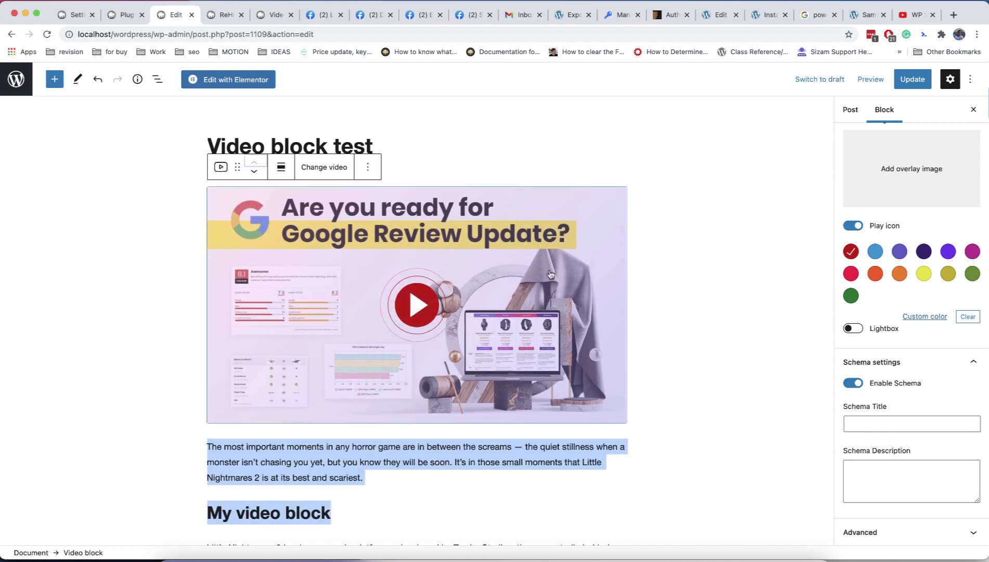
scroll(931, 343, "up", 5)
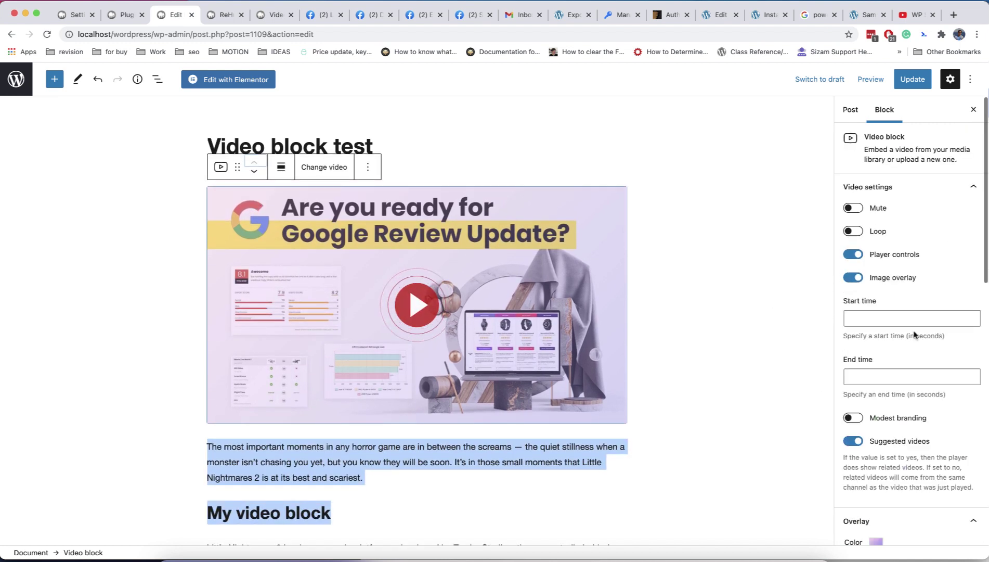
Disable the top image in the post settings.
left_click(850, 110)
scroll(896, 313, "down", 3)
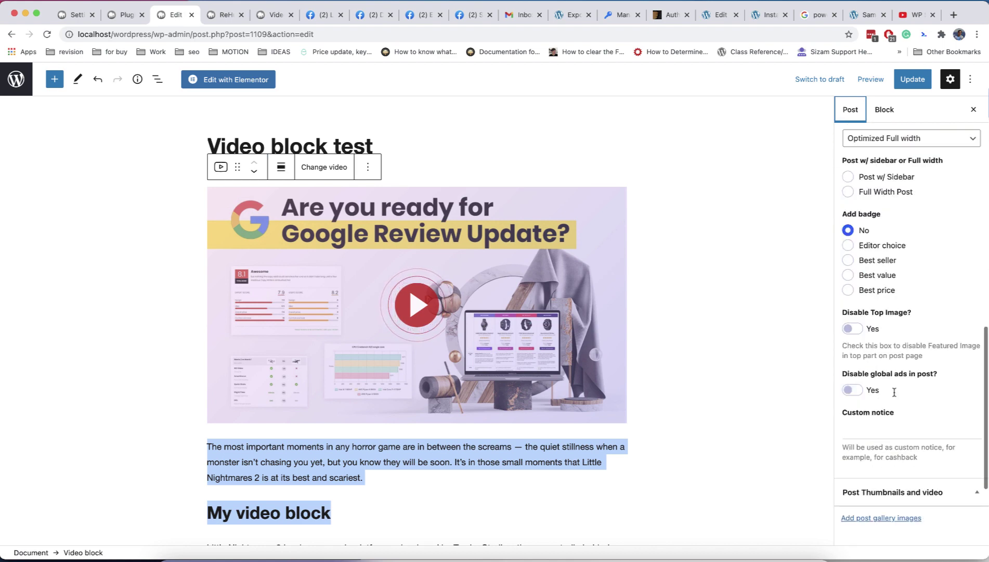
scroll(894, 392, "down", 2)
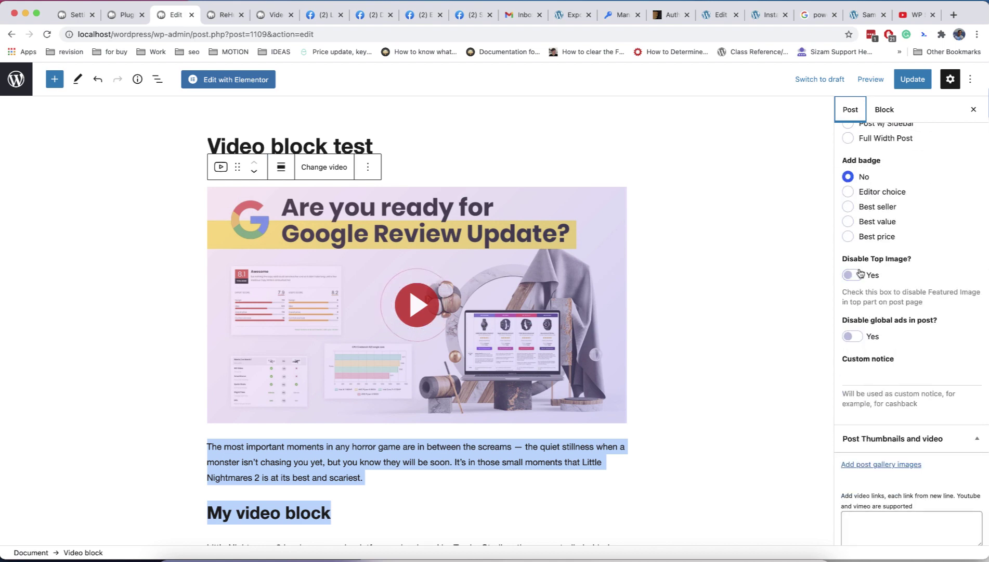
Set the video block to wide width and update the post.
left_click(282, 166)
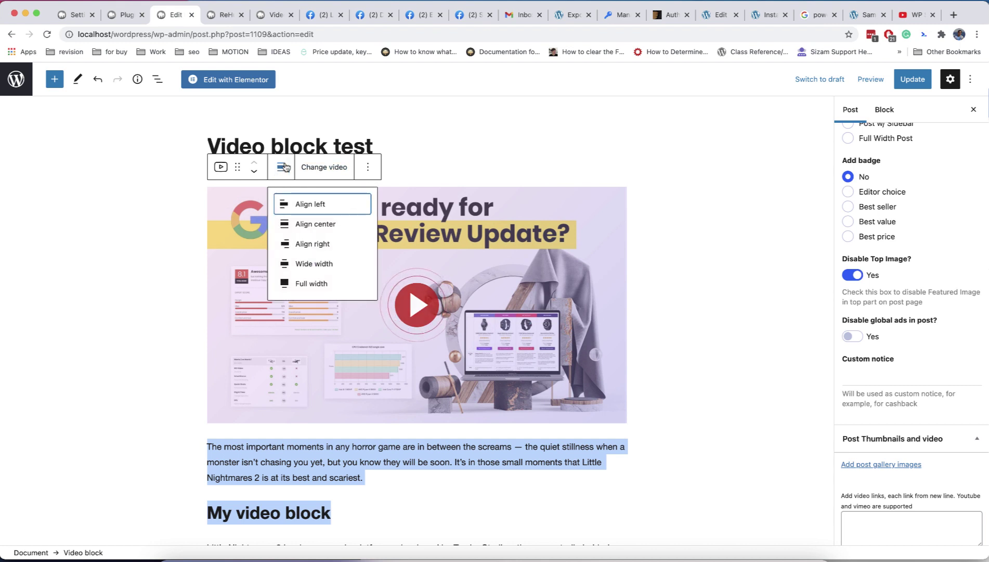
left_click(313, 263)
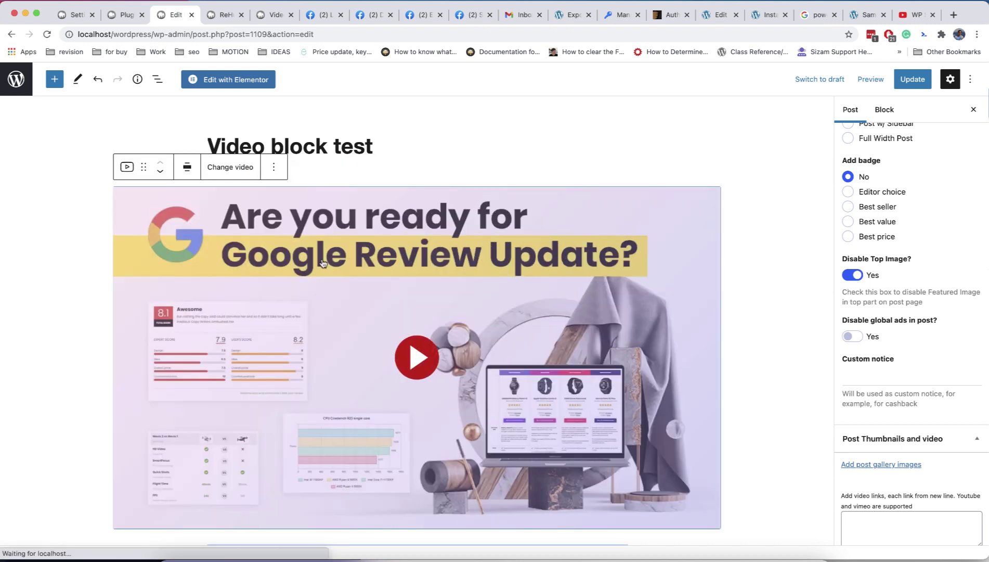
left_click(911, 79)
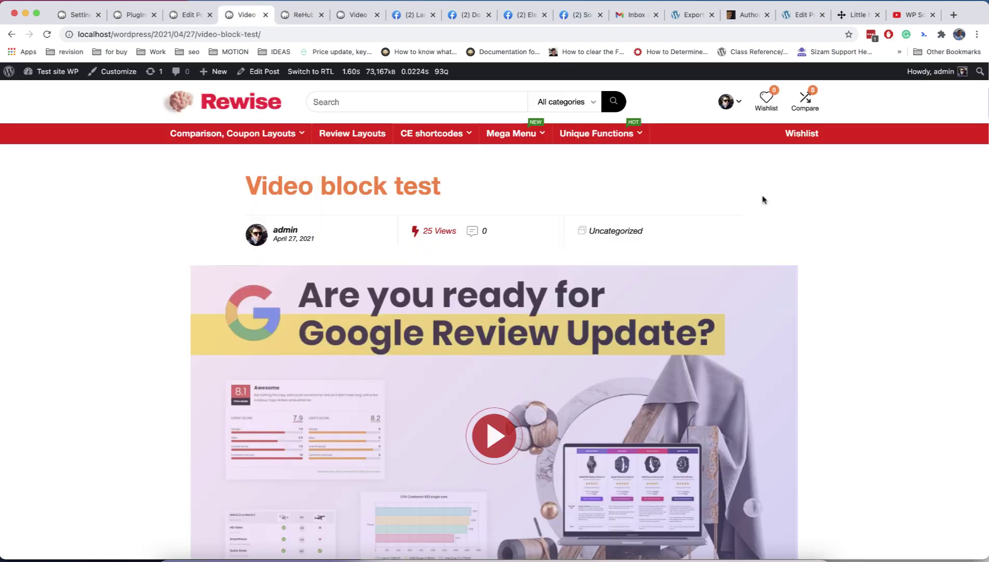
scroll(436, 283, "down", 10)
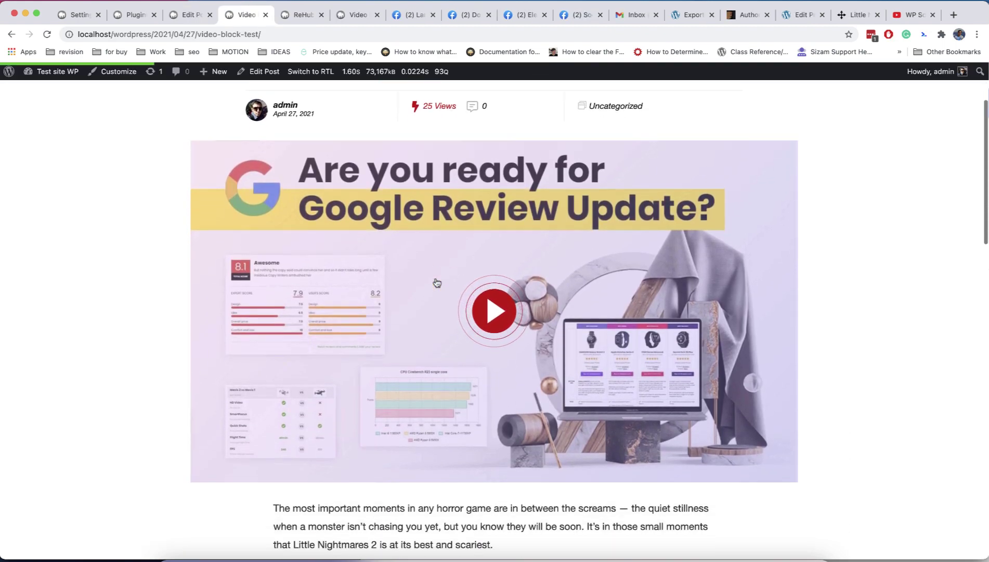
scroll(437, 283, "up", 10)
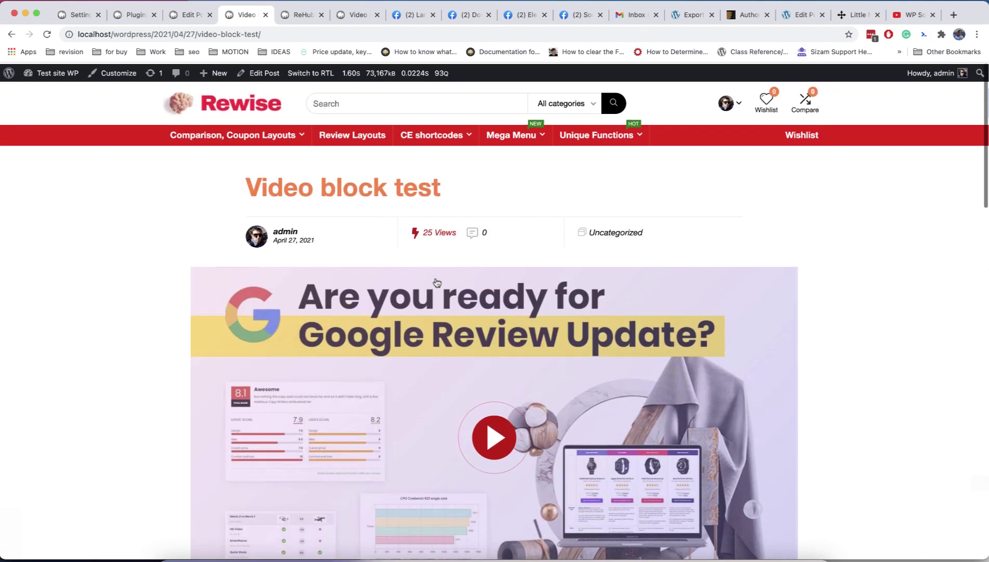
scroll(437, 282, "down", 7)
scroll(437, 282, "down", 10)
scroll(436, 282, "up", 17)
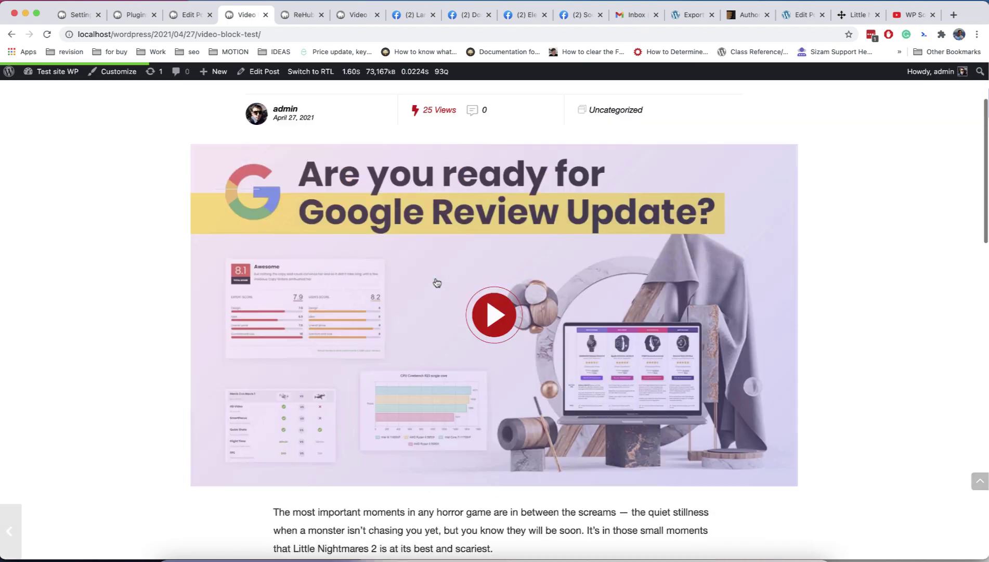
Close the live post tab and bring up the Post settings sidebar in the editor.
key("super+w")
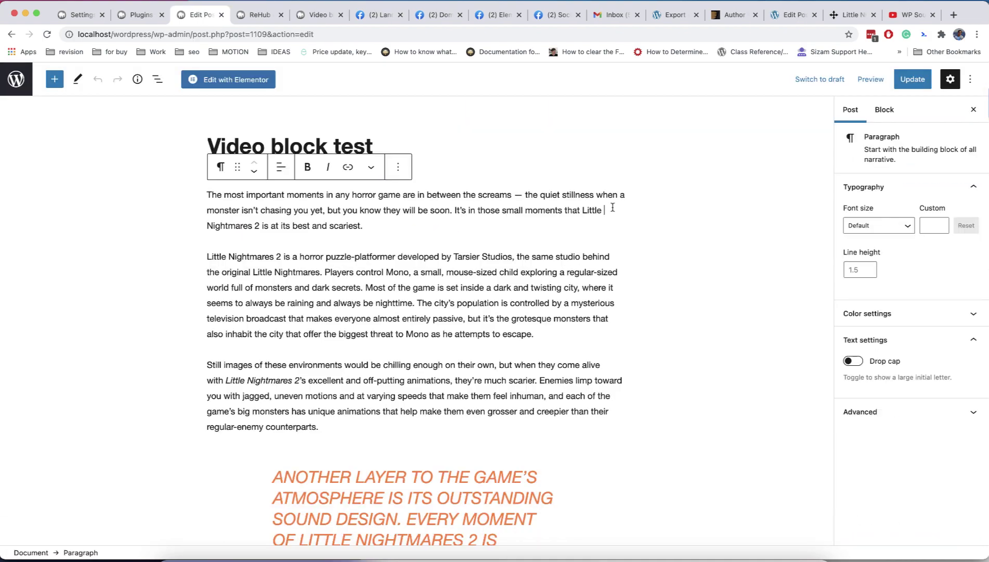
left_click(850, 109)
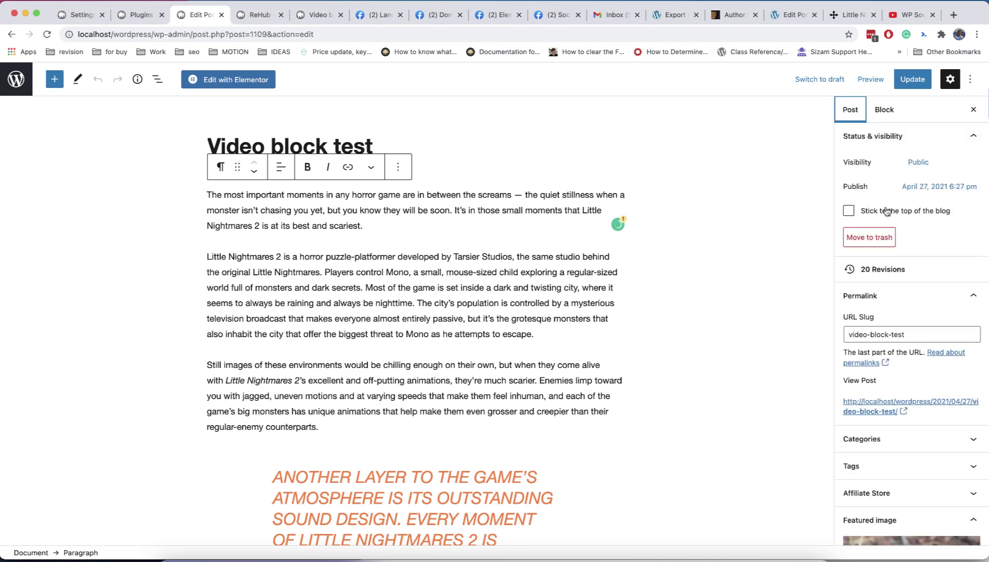
scroll(884, 213, "down", 5)
scroll(887, 213, "down", 10)
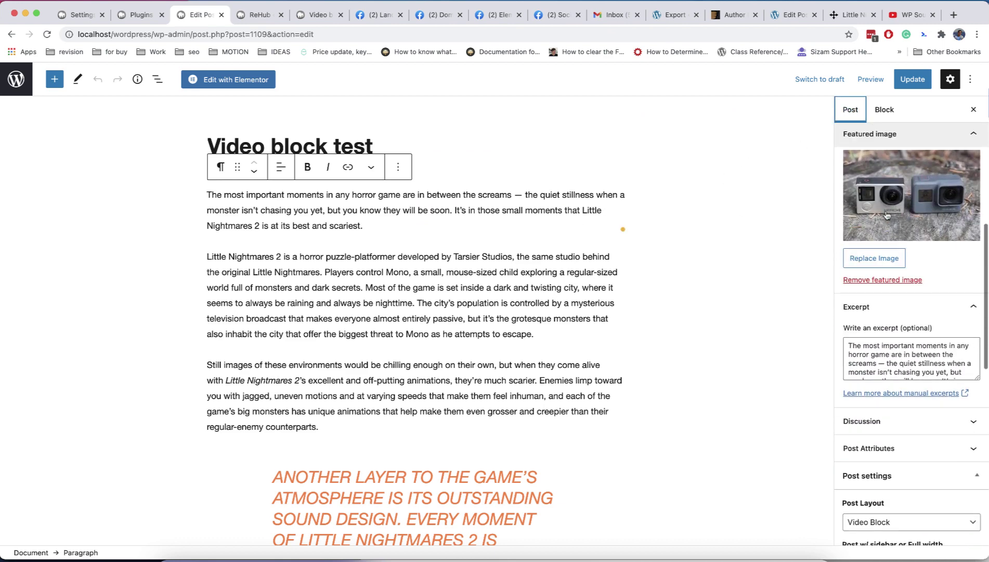
scroll(901, 281, "up", 5)
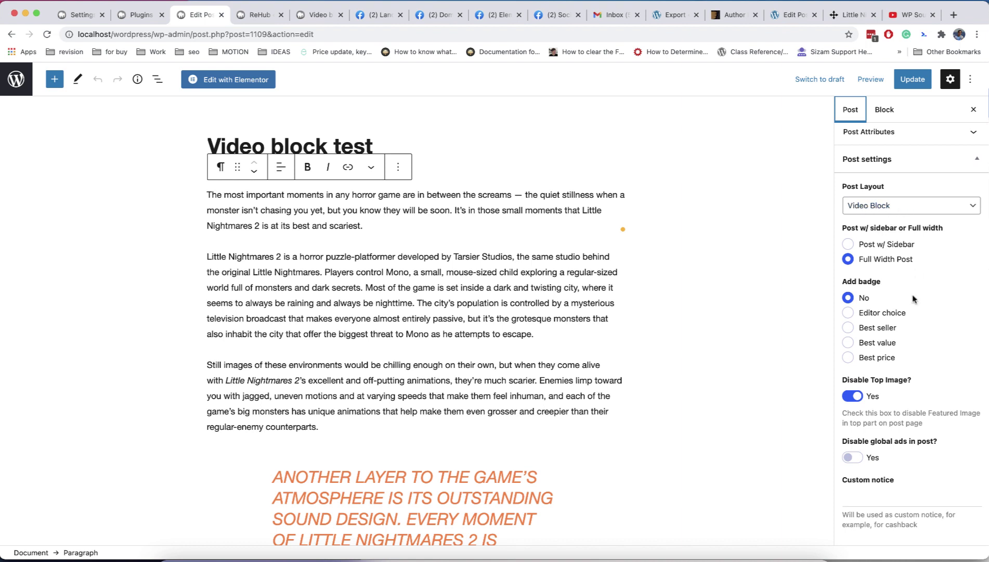
scroll(913, 299, "down", 5)
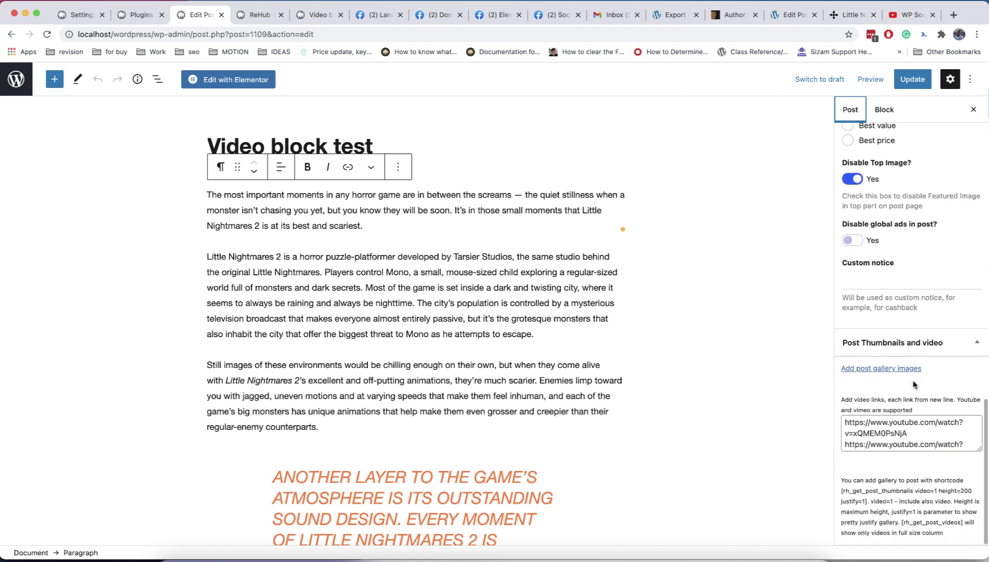
Add three more YouTube links to Post Thumbnails and video links, making six in total.
left_click_drag(978, 448, 975, 508)
left_click(904, 475)
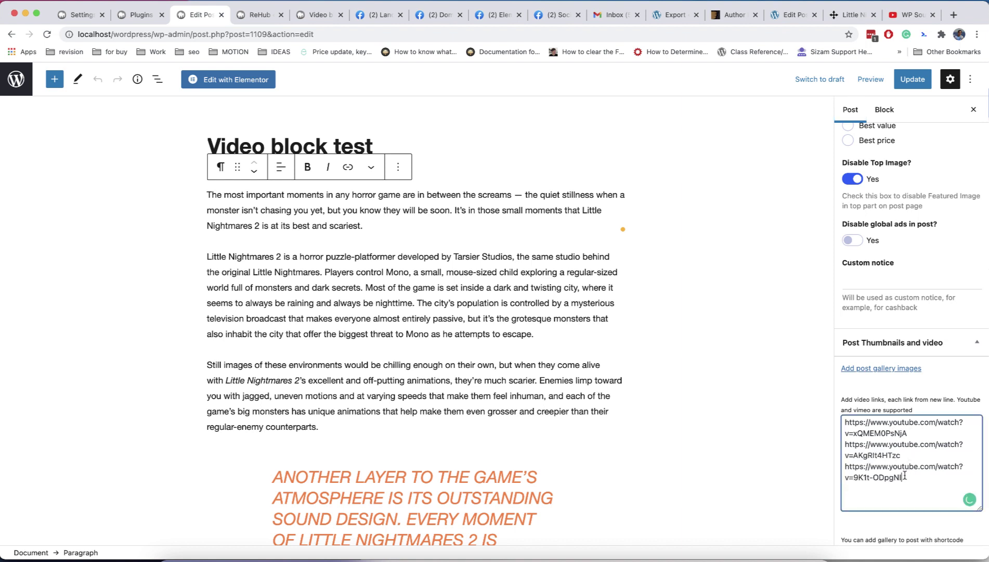
type("https://www.youtube.com/watch?v=TEg2-KQQKJg&t=7s")
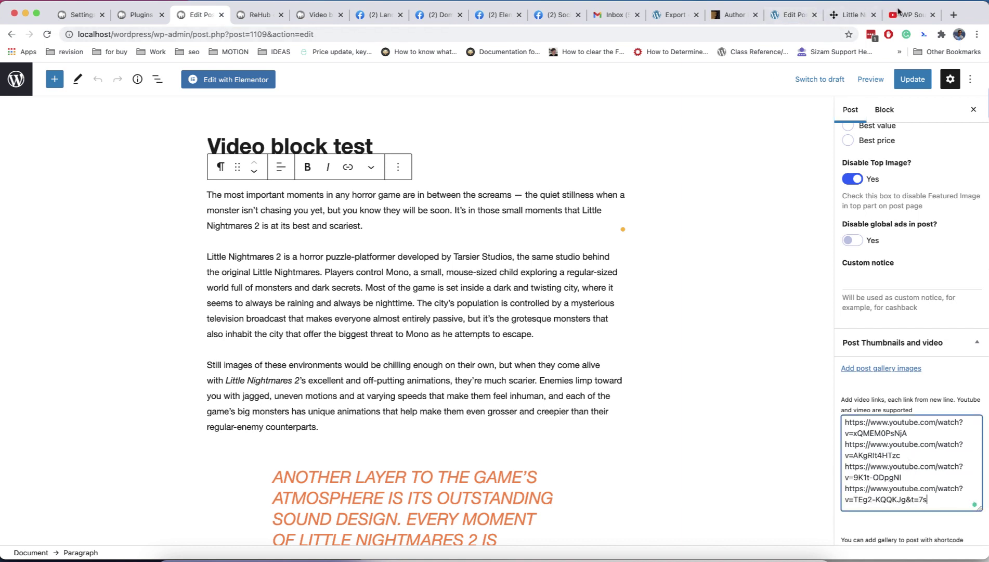
key("Return")
type("https://www.youtube.com/watch?v=cWFQbdK-Xag&t=55s https://www.youtube.com/watch?v=WPkKx6D5POc&t=114s")
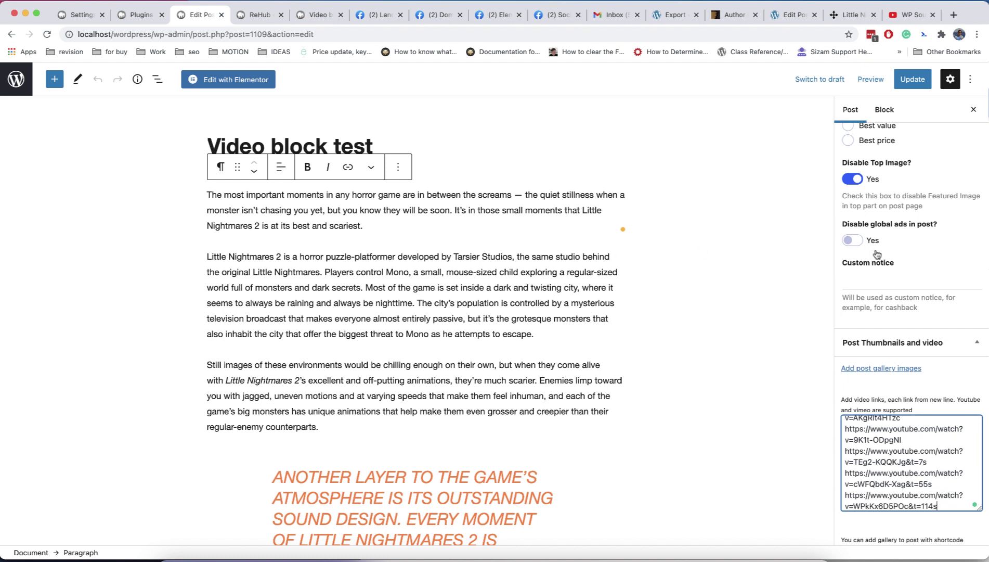
scroll(877, 254, "up", 10)
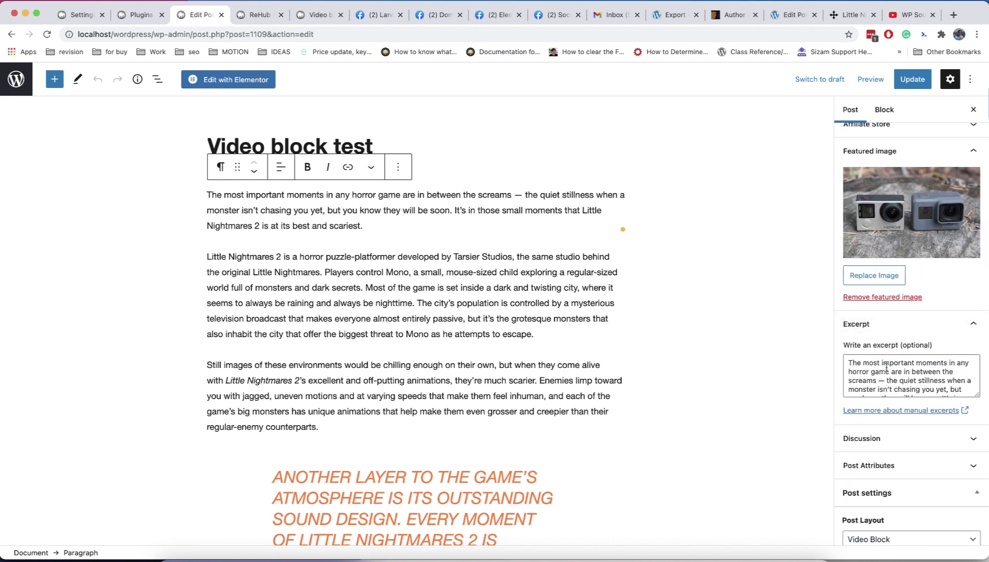
scroll(654, 365, "down", 5)
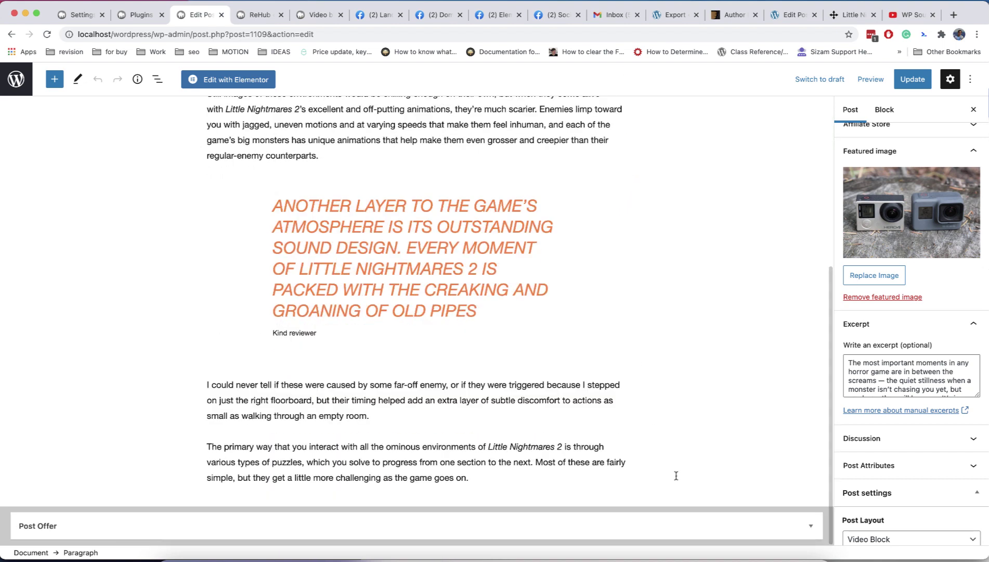
Review the prices under Post Offer and Update the post.
left_click(599, 524)
scroll(590, 514, "down", 7)
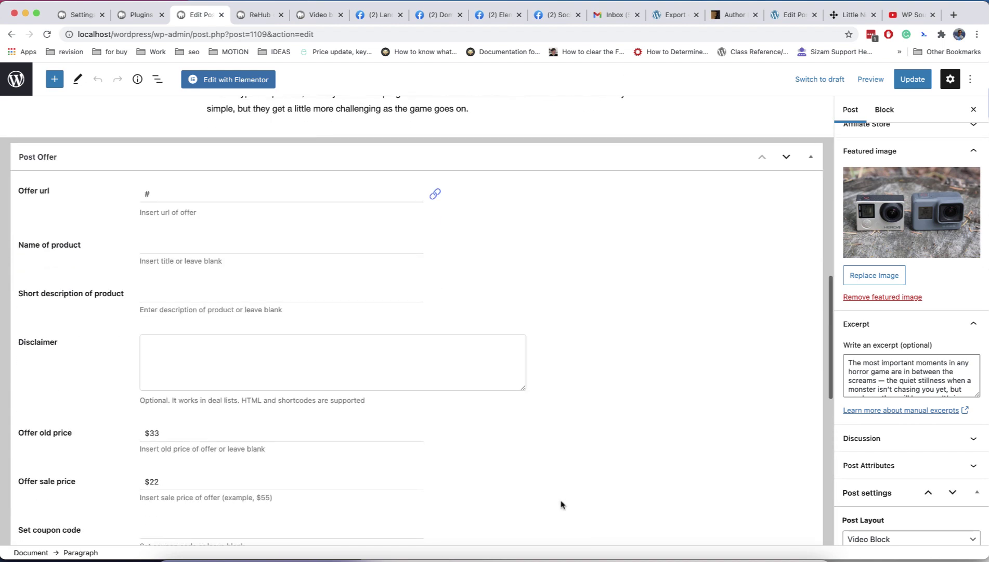
scroll(188, 225, "down", 3)
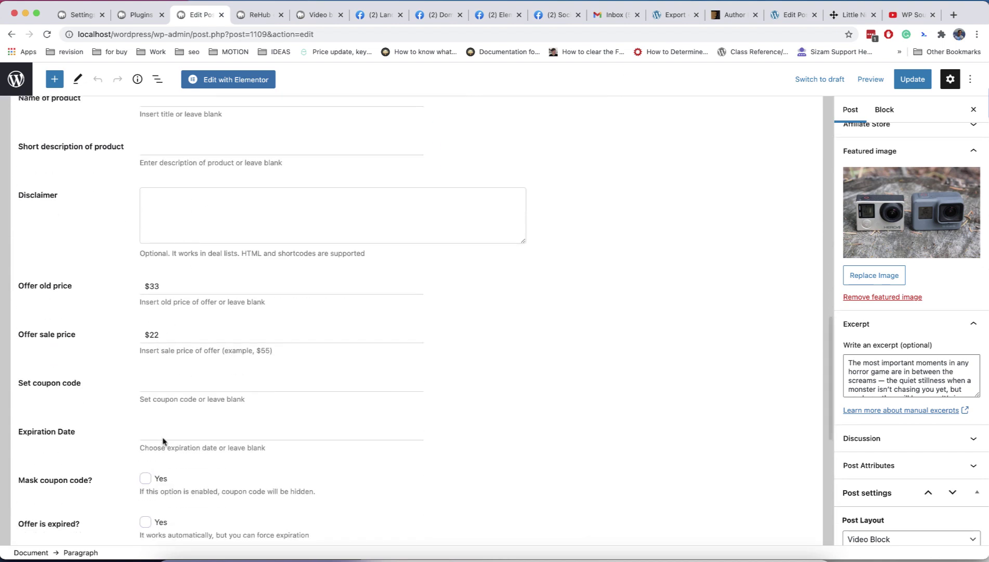
scroll(163, 440, "down", 6)
scroll(163, 441, "up", 13)
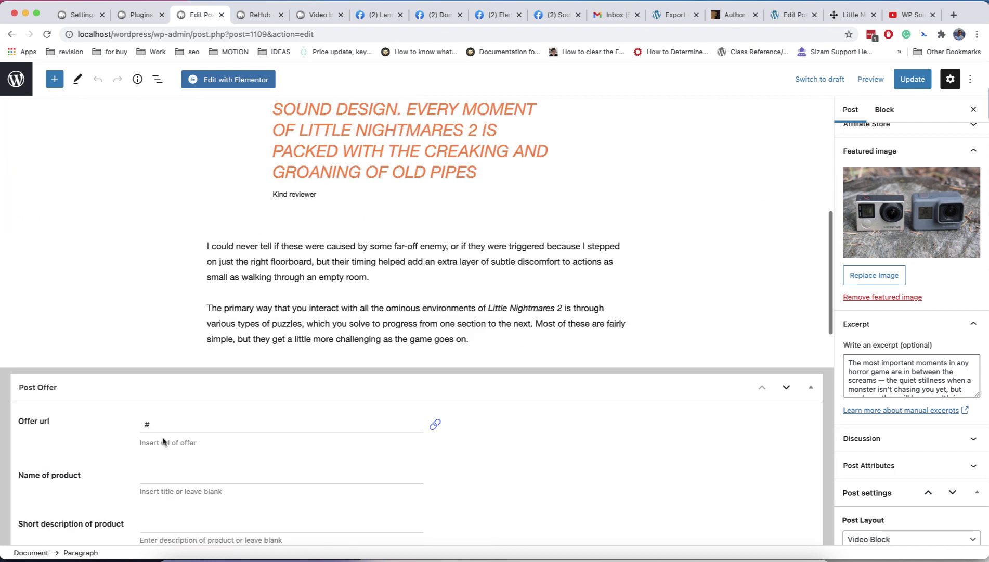
left_click(913, 79)
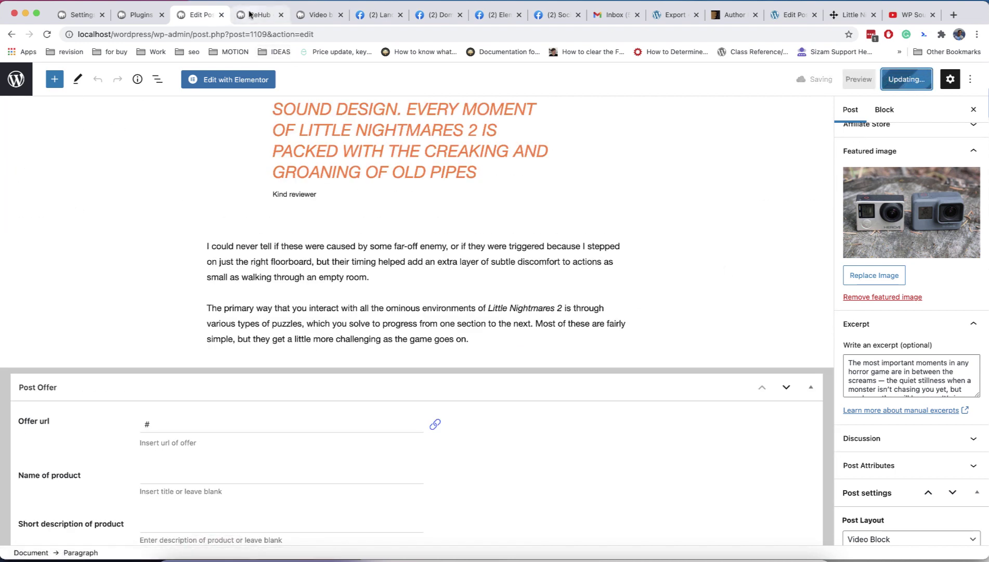
View the updated post and play its video, checking the $22 BUY IT NOW offer and four playlist thumbnails.
left_click(103, 522)
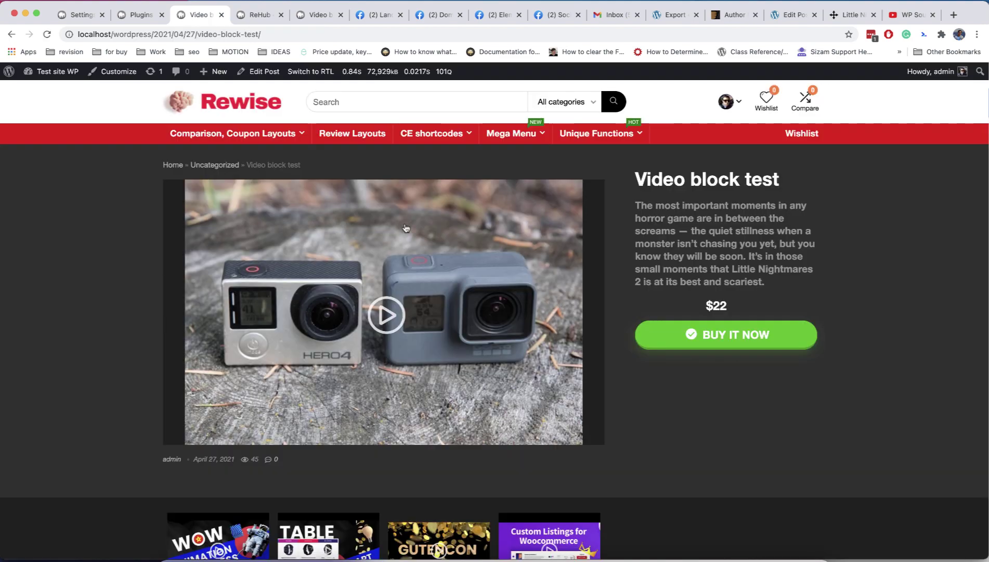
left_click(405, 228)
scroll(491, 257, "down", 5)
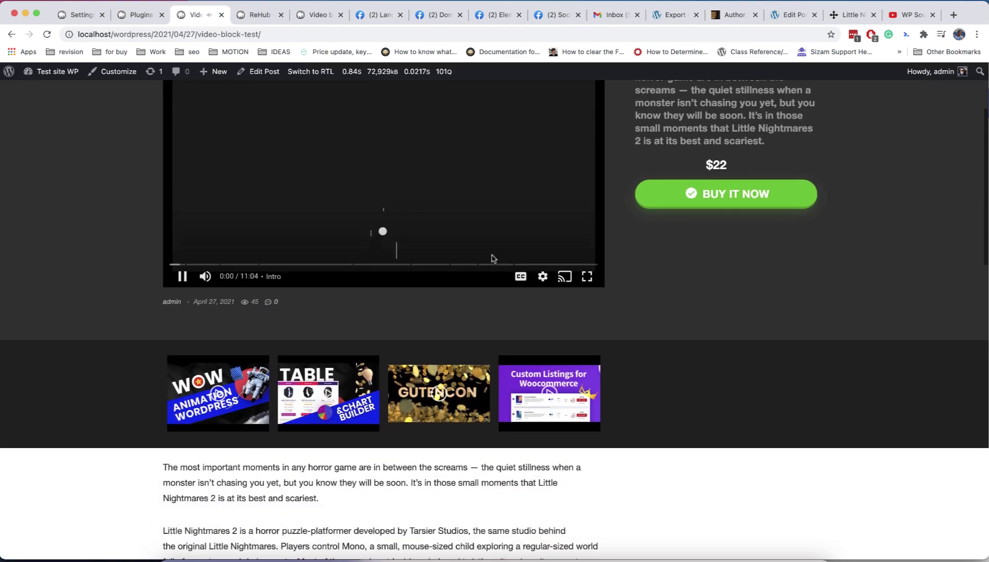
scroll(492, 258, "down", 20)
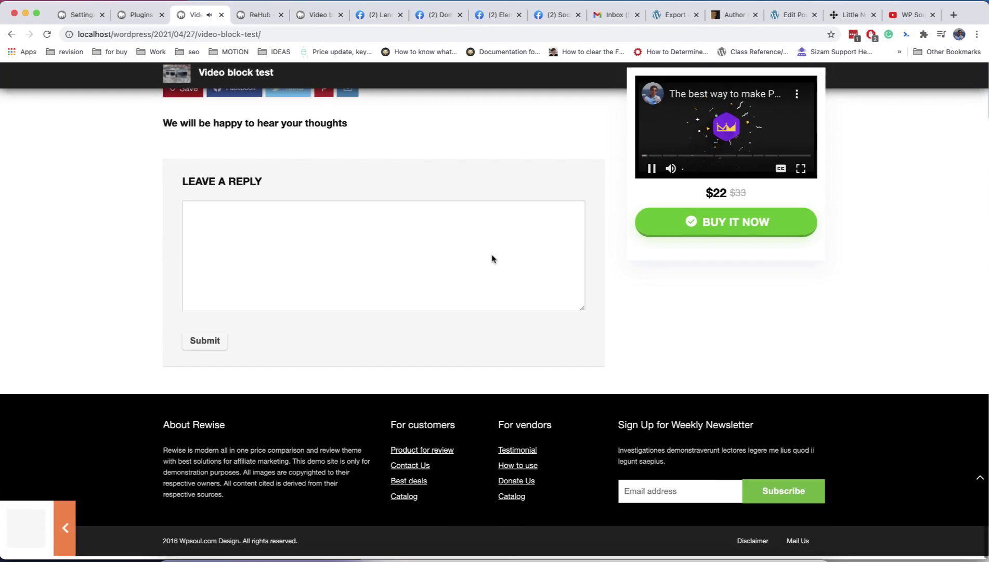
scroll(493, 258, "up", 20)
scroll(492, 259, "down", 3)
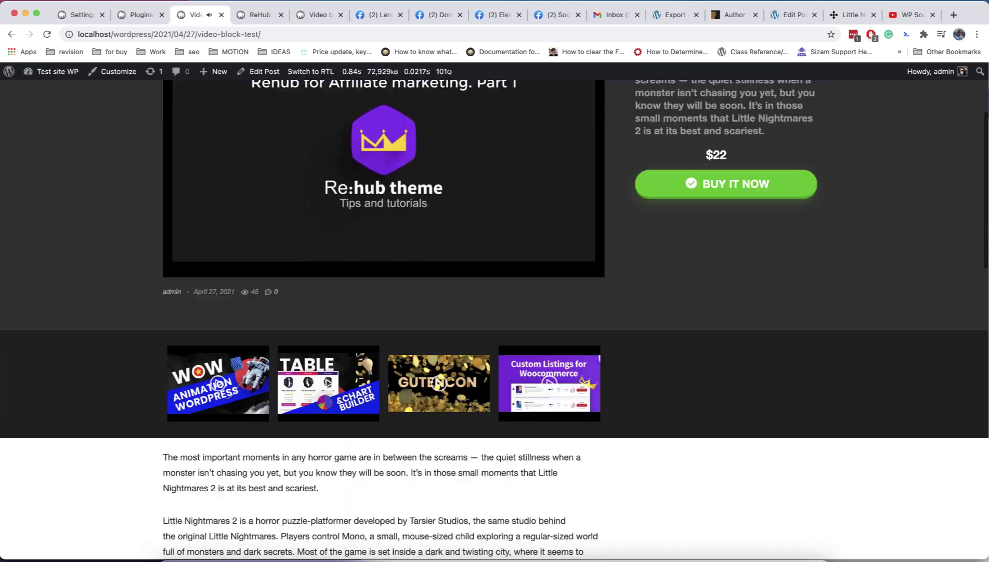